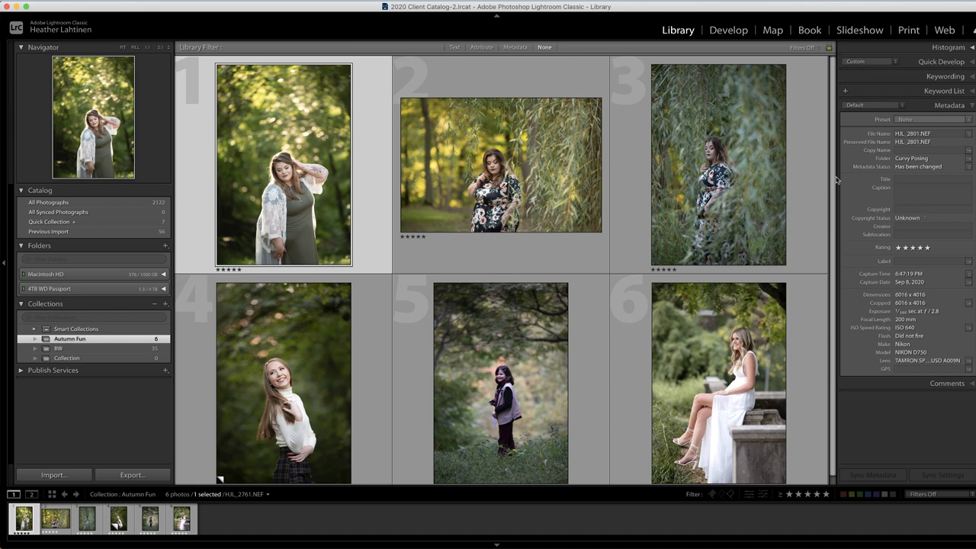
Step: Open the portrait of the woman in the green dress for developing and create five virtual copies of it
key("d")
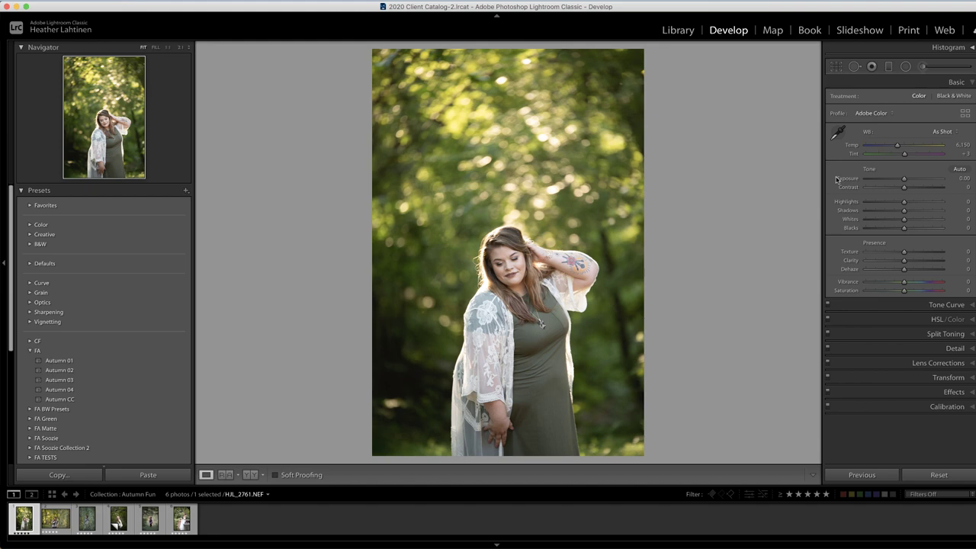
key("super+apostrophe")
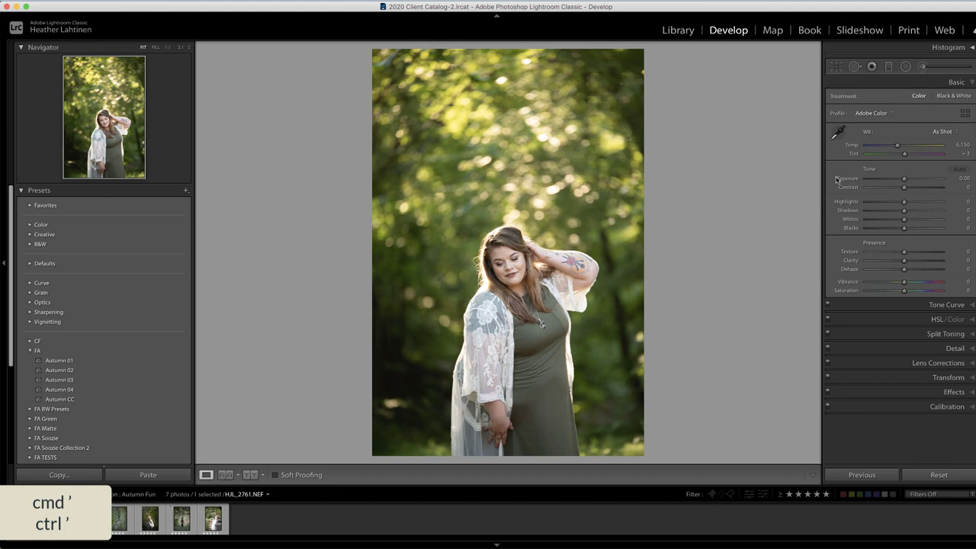
key("super+apostrophe")
key("super+apostrophe")
key("super+apostrophe")
key("super+apostrophe")
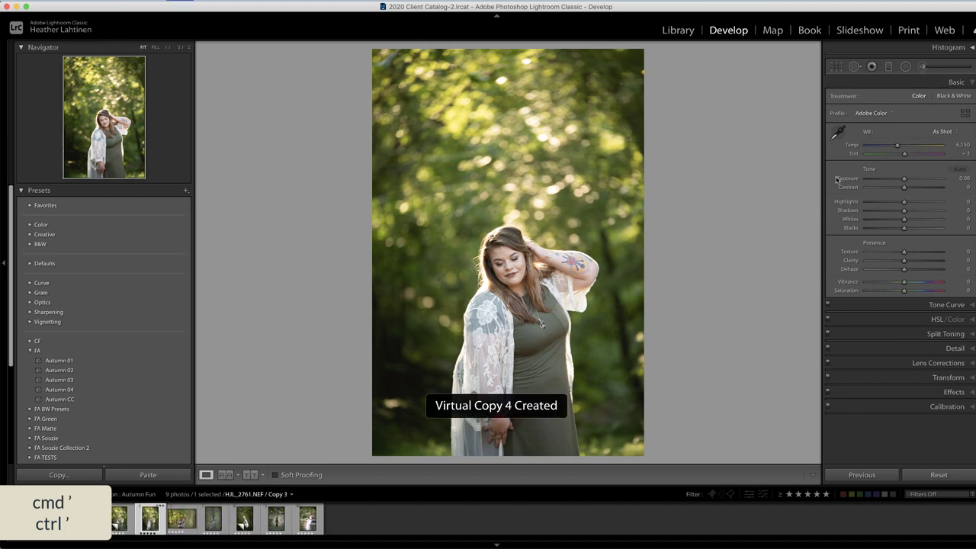
key("super+apostrophe")
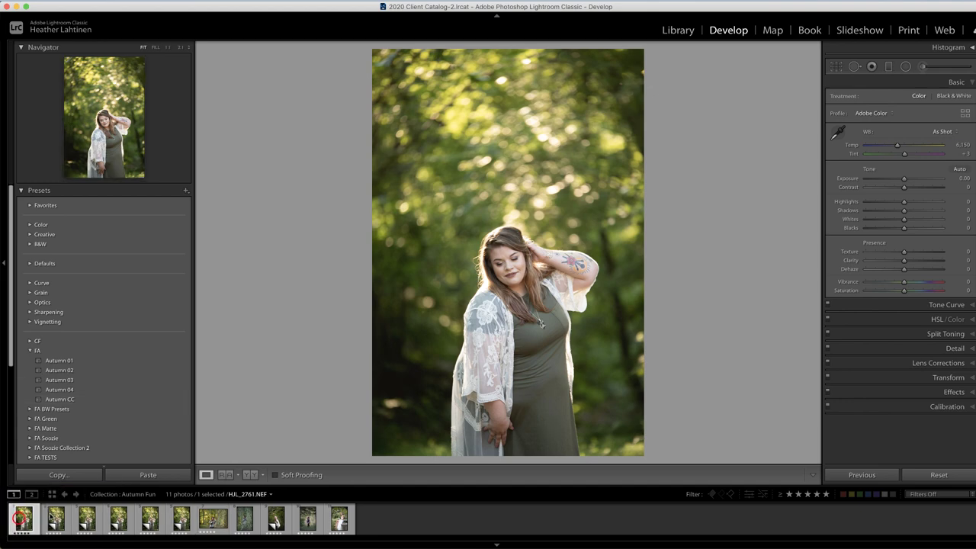
Step: Apply the presets Autumn 01, Autumn 02, Autumn 03, Autumn 04 and Autumn CC to virtual copies 1 to 5, one preset per copy
left_click(53, 519)
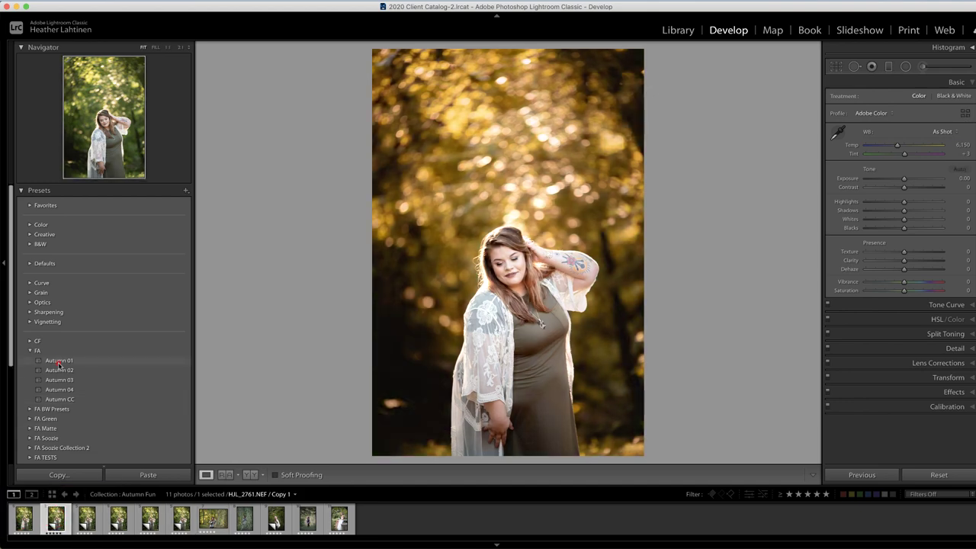
left_click(60, 361)
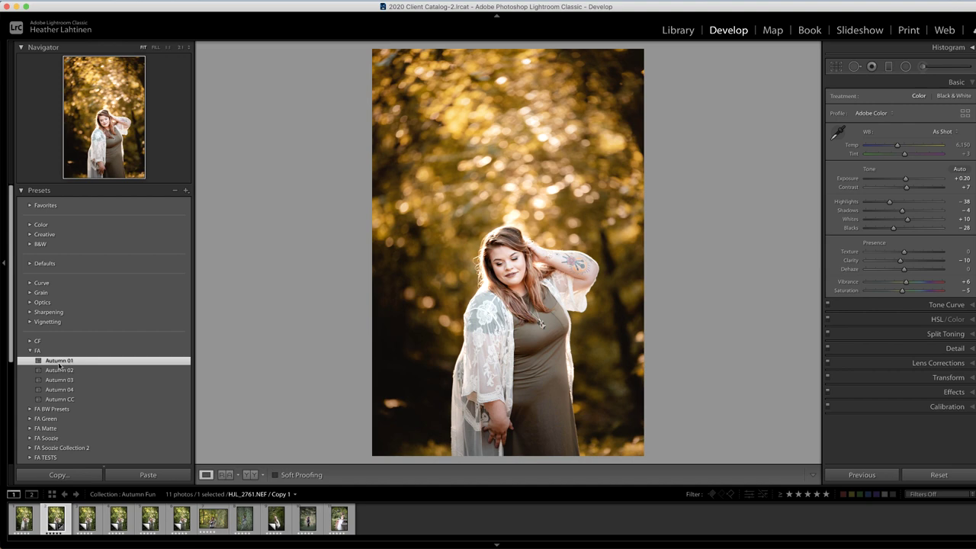
left_click(84, 520)
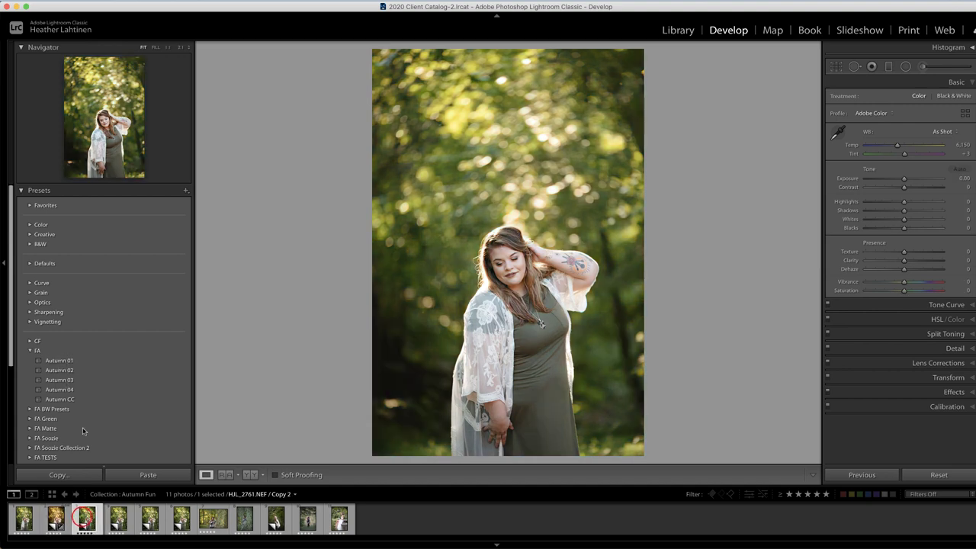
left_click(81, 370)
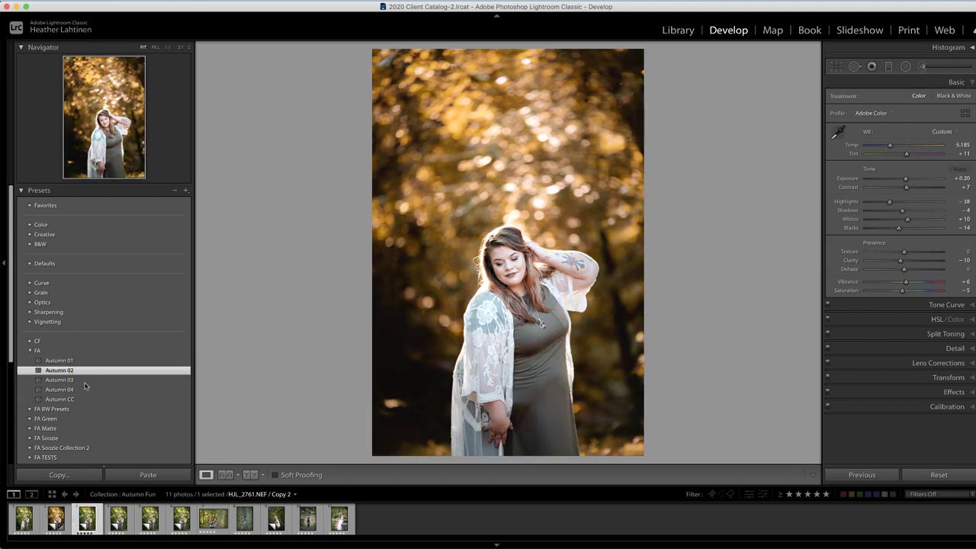
left_click(116, 519)
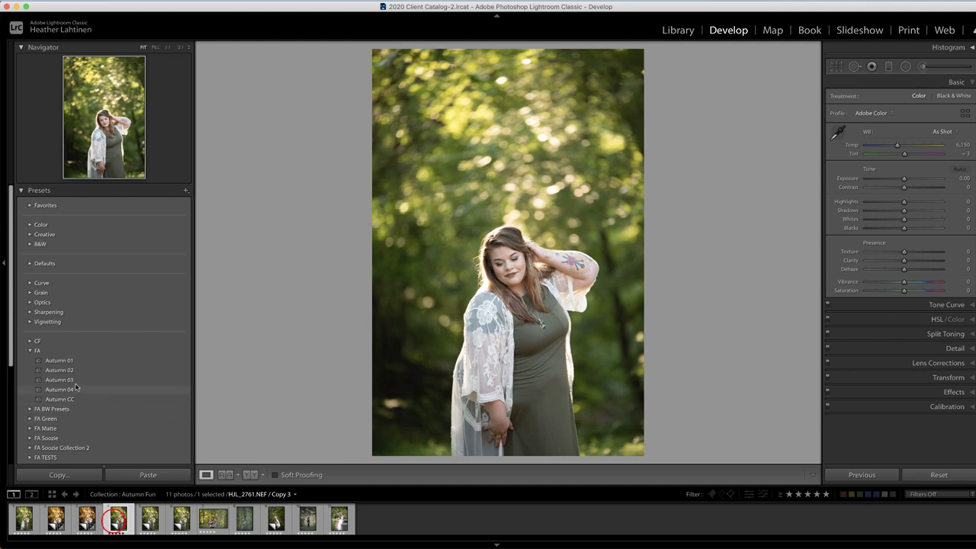
left_click(77, 380)
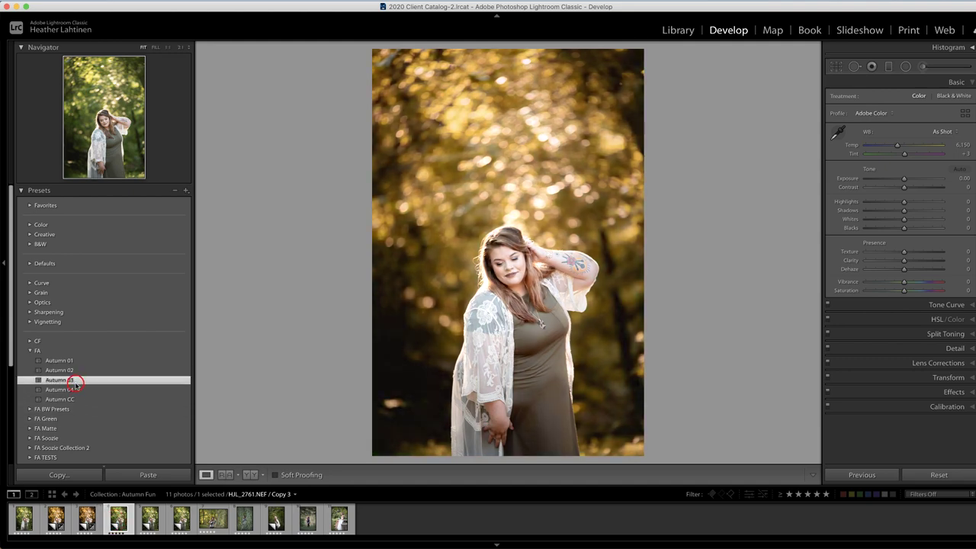
left_click(148, 524)
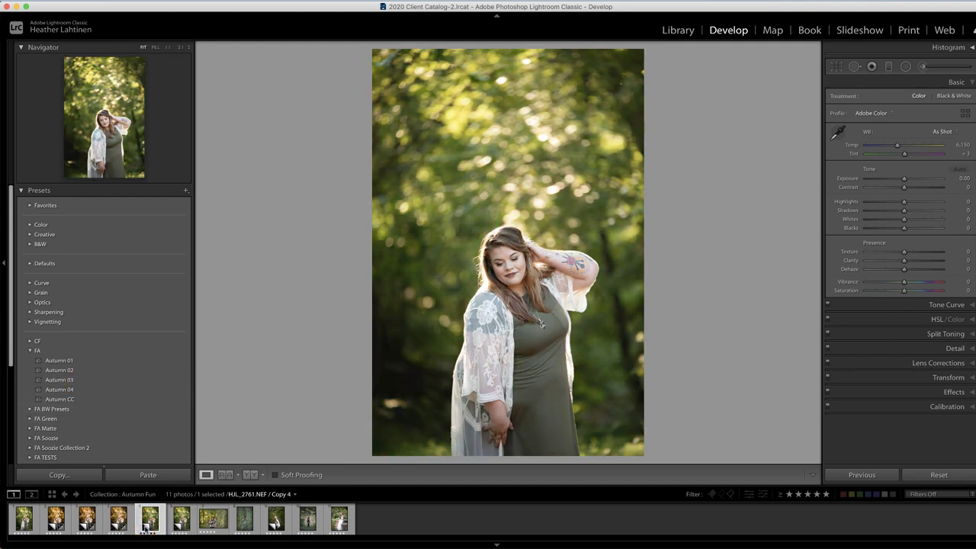
left_click(64, 390)
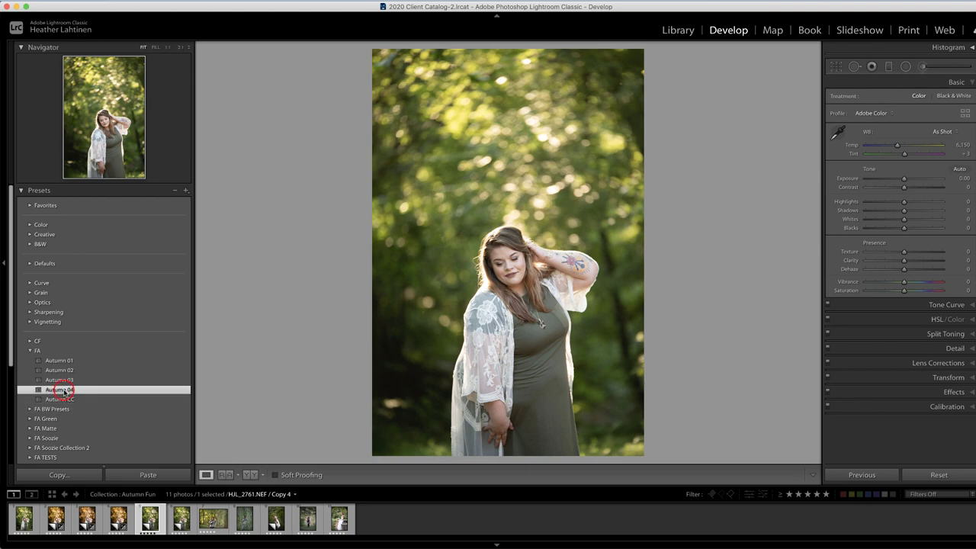
left_click(181, 519)
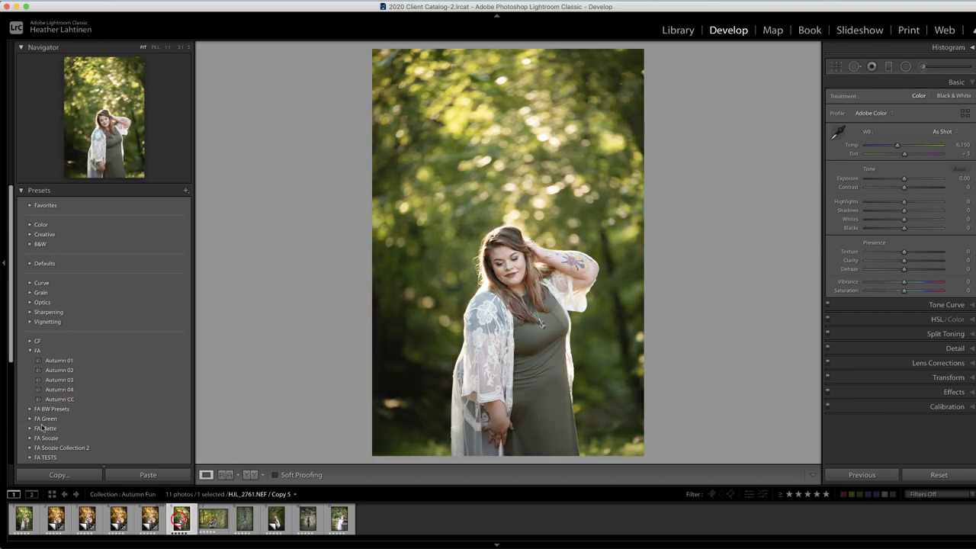
left_click(67, 399)
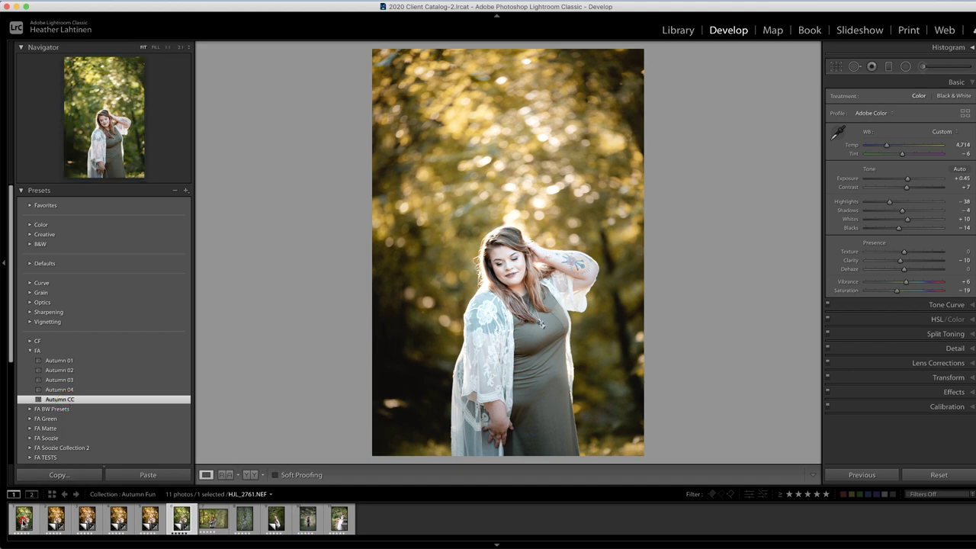
Step: Compare the original green-dress portrait with its five autumn preset copies, examining the differences in foliage color, skin tone and saturation
left_click(25, 520)
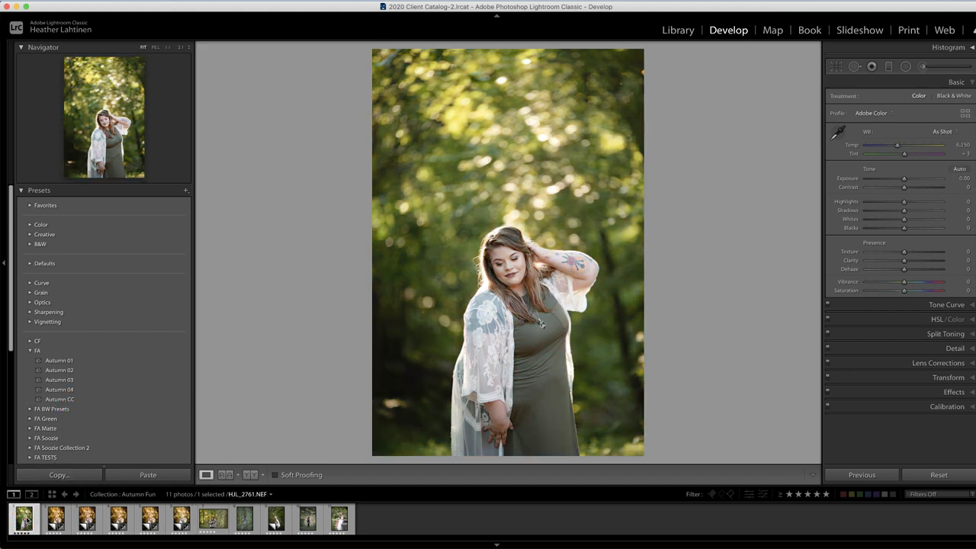
key("Right")
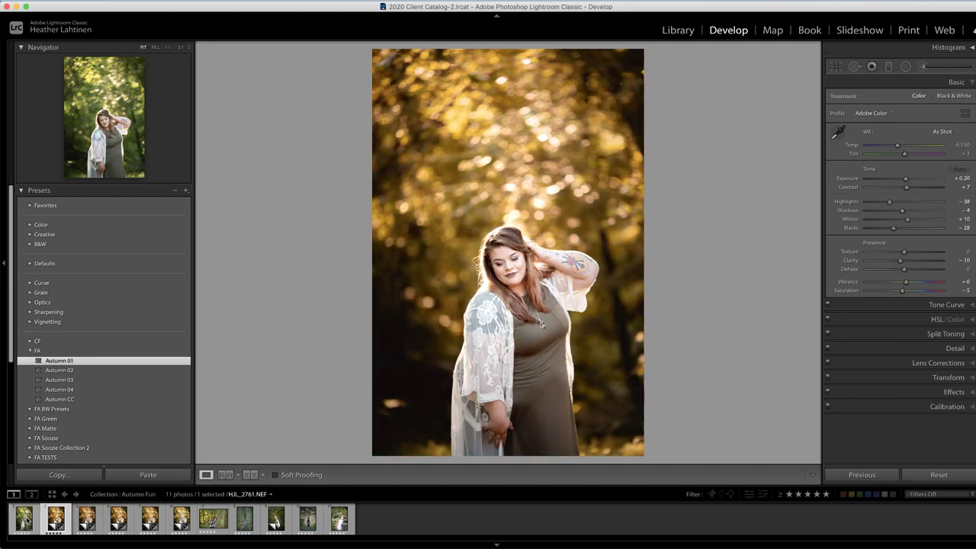
key("Right")
left_click(58, 370)
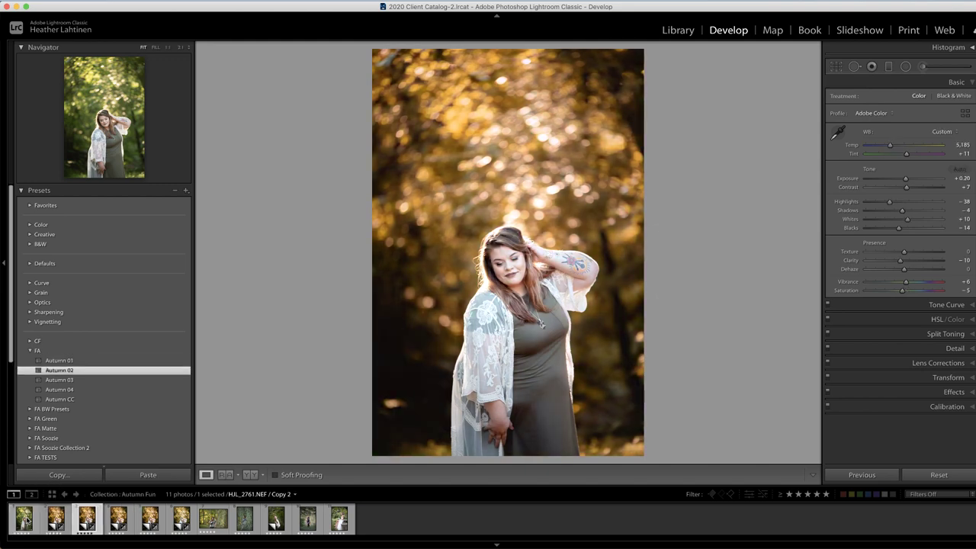
key("Right")
left_click(59, 379)
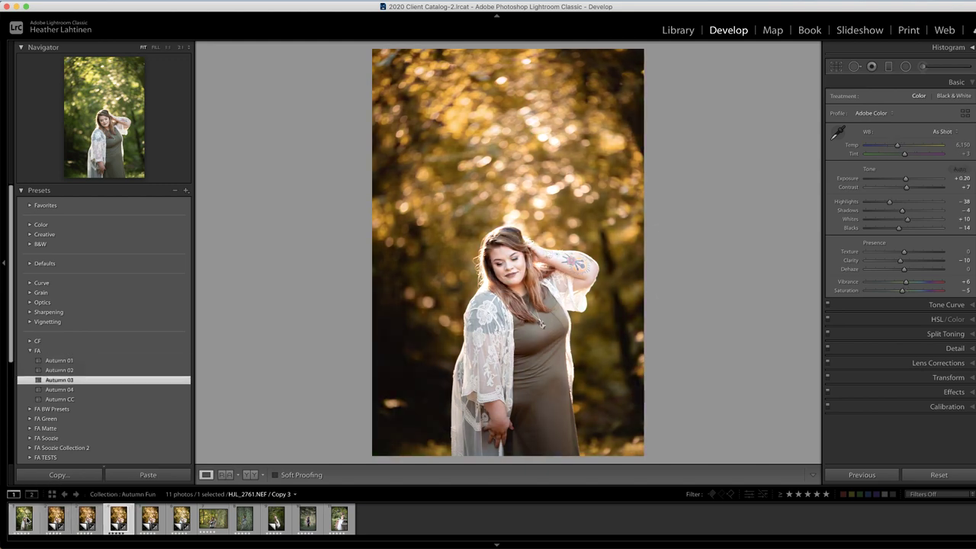
key("Right")
left_click(59, 389)
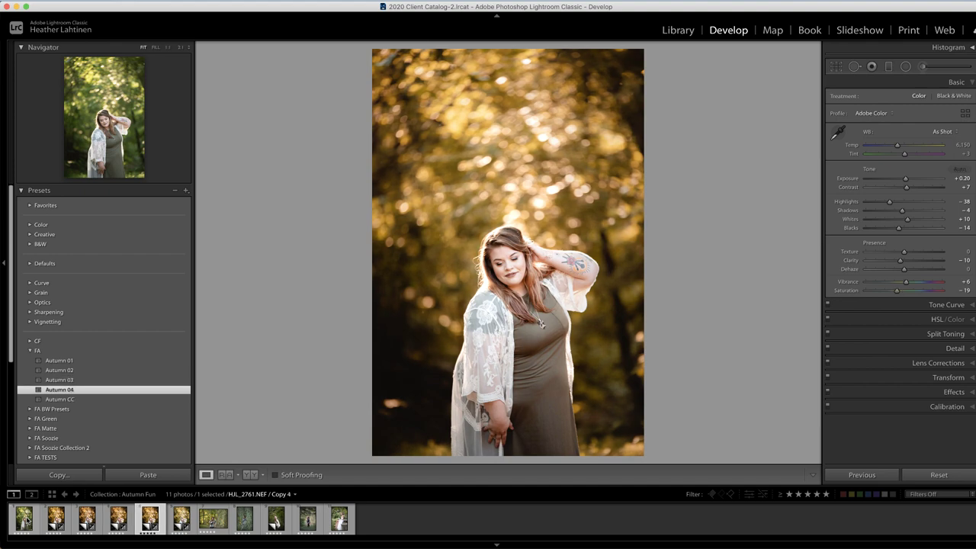
key("Right")
left_click(59, 398)
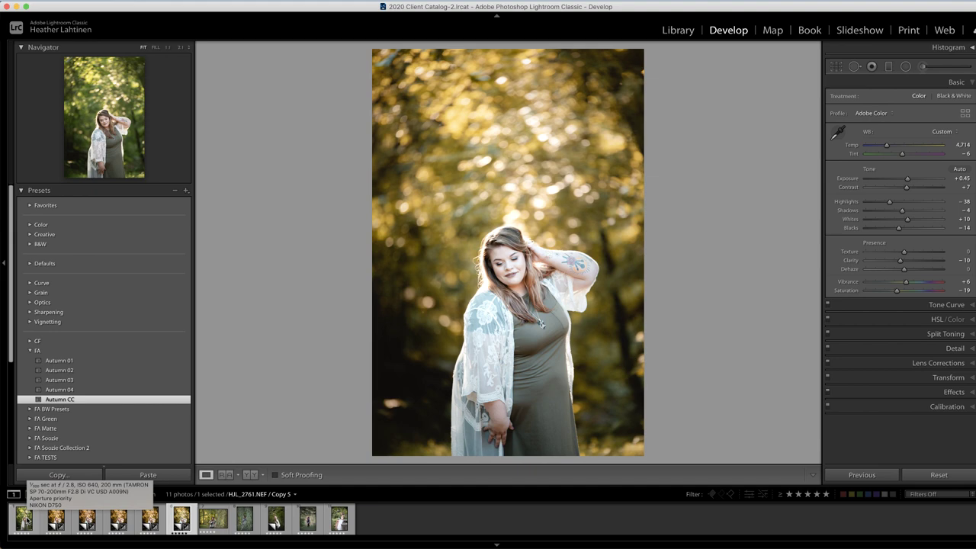
key("Left")
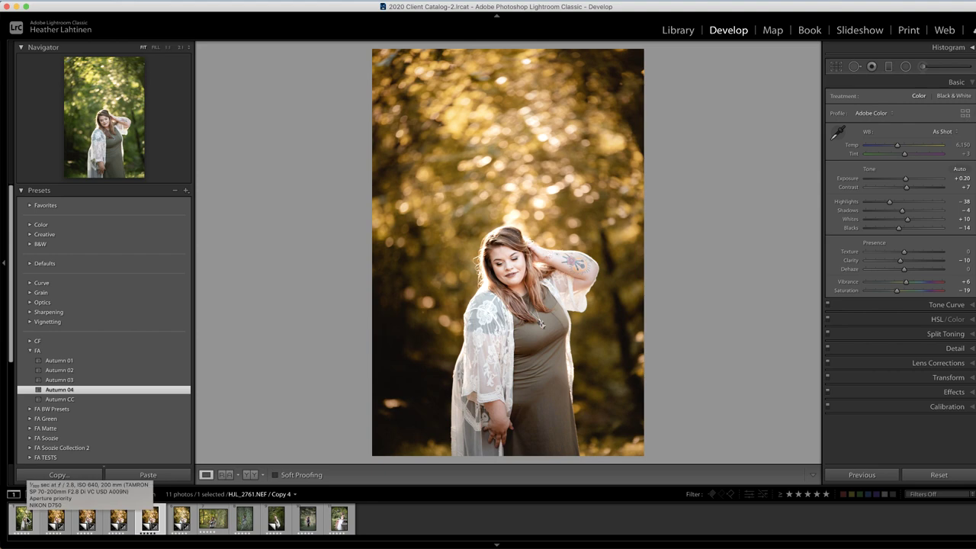
key("Left")
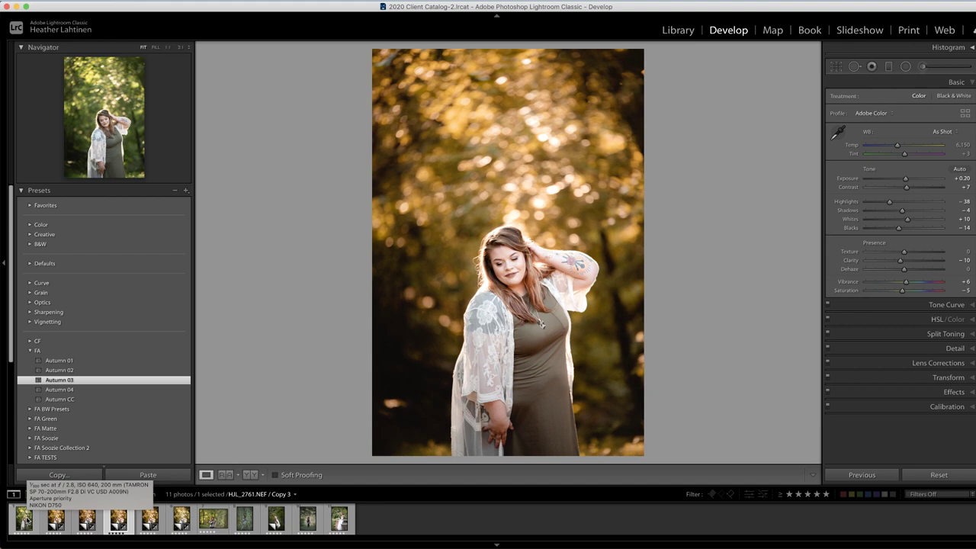
key("Down")
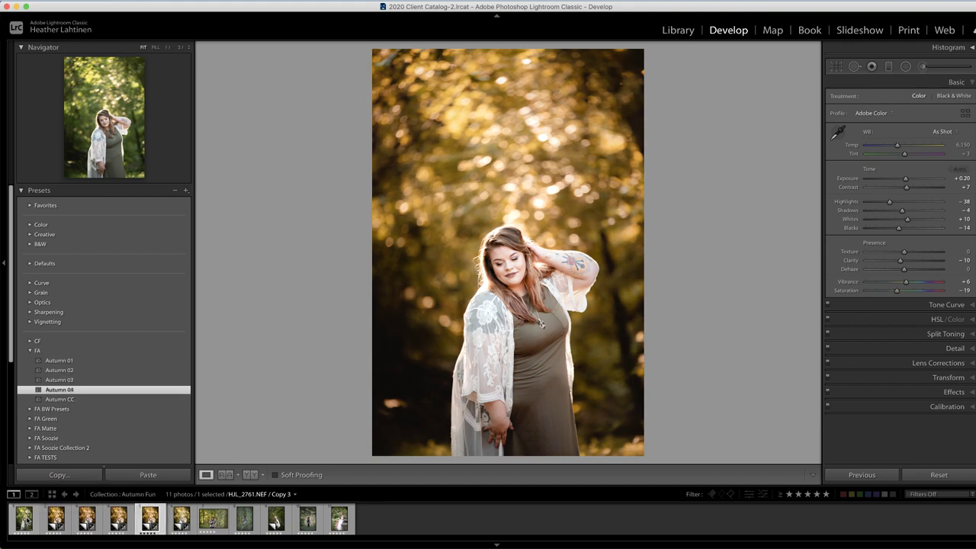
key("Right")
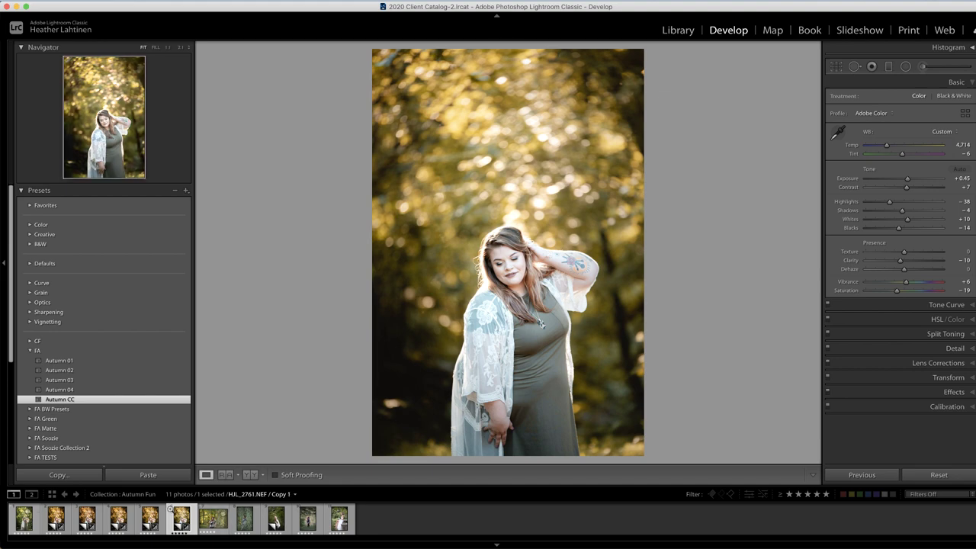
Step: On the Autumn CC copy, warm the temperature to 5,420, raise the tint, set exposure to +0.10, and compare before and after
left_click_drag(886, 145, 905, 183)
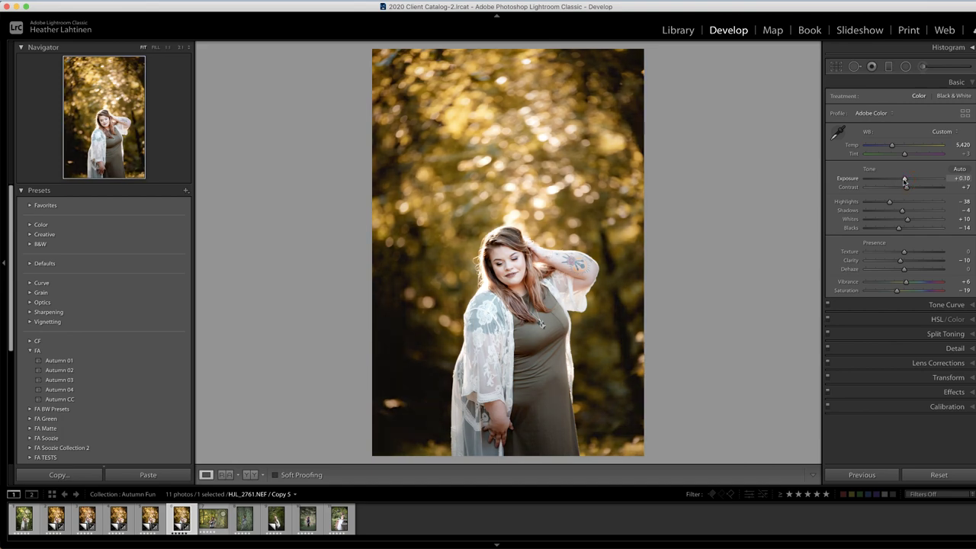
key("backslash")
key("backslash")
Step: Apply the Autumn 03 preset to the photo of the woman in the white dress sitting on the stone wall
left_click(339, 519)
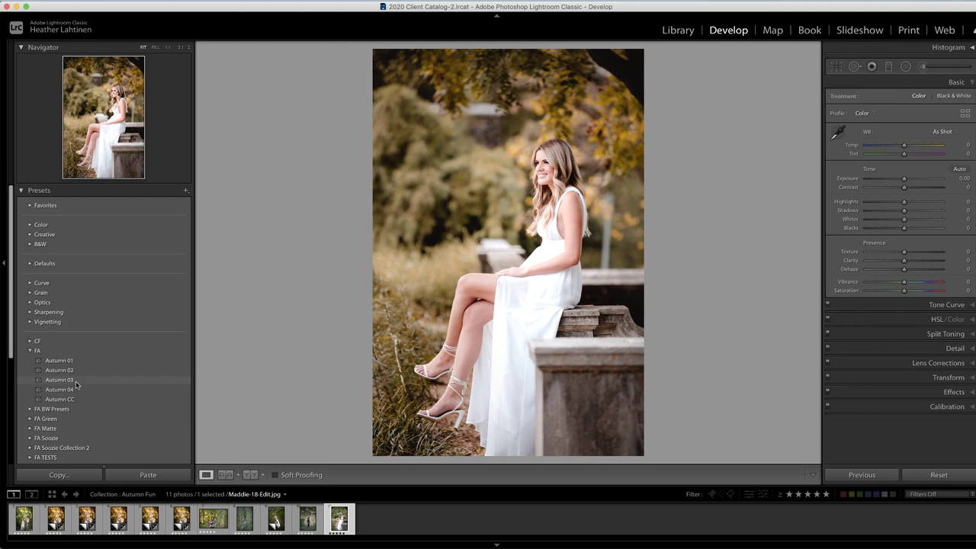
left_click(77, 381)
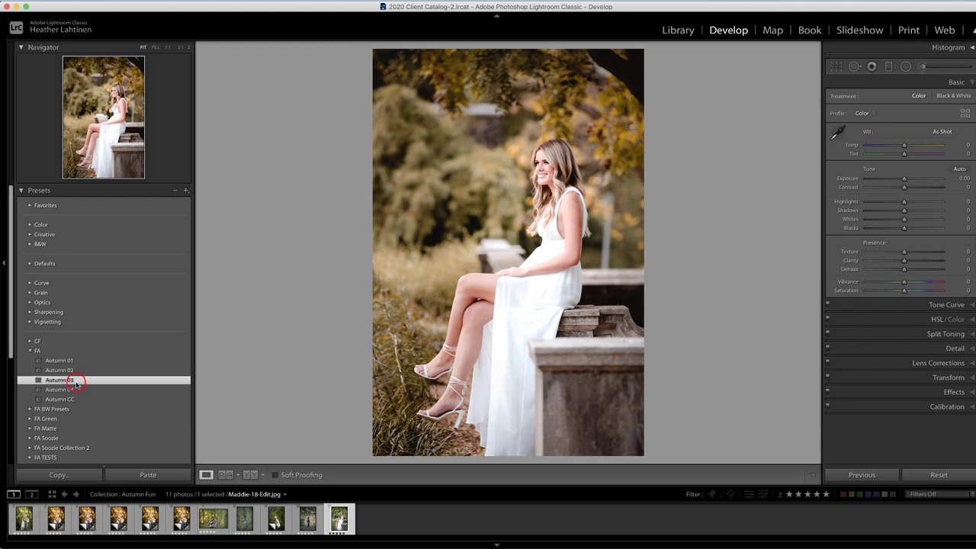
left_click(906, 178)
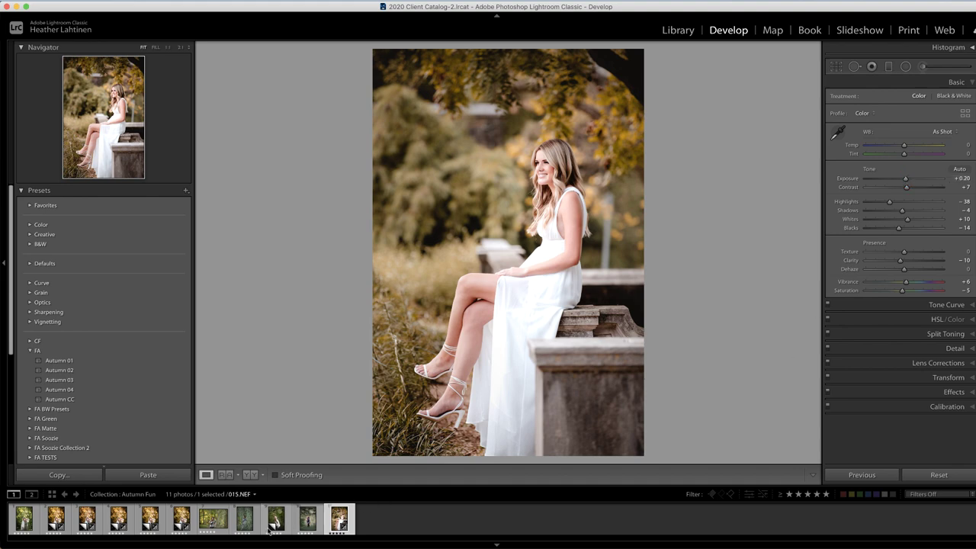
Step: Apply the Soozie's Favorite preset from the FA Soozie group to the photo of the girl in the vest and compare before and after
left_click(305, 523)
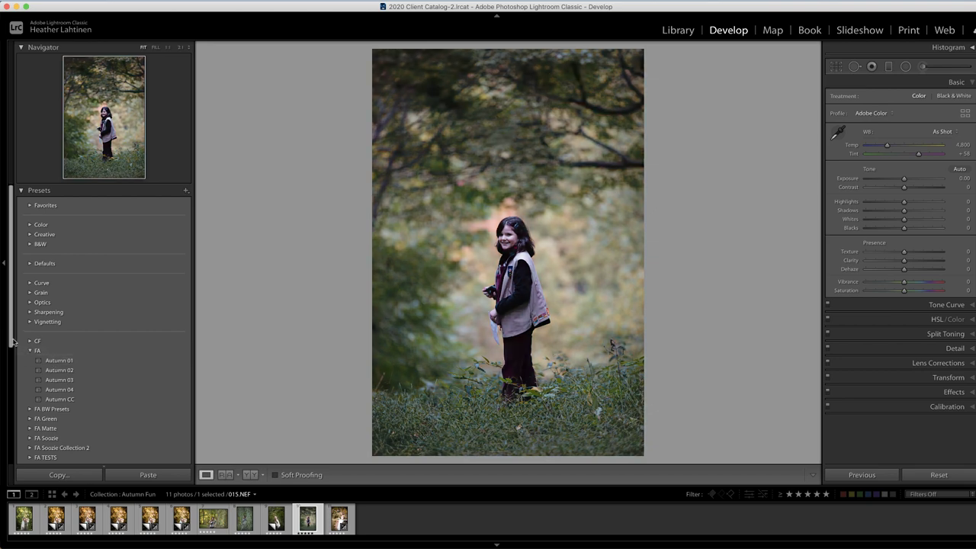
left_click_drag(12, 338, 12, 369)
left_click(29, 387)
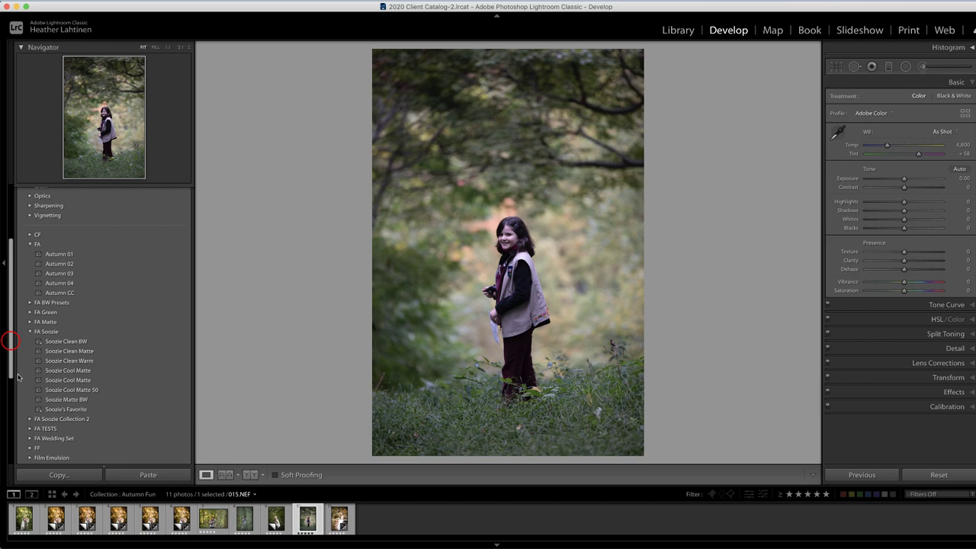
left_click(71, 410)
left_click(72, 410)
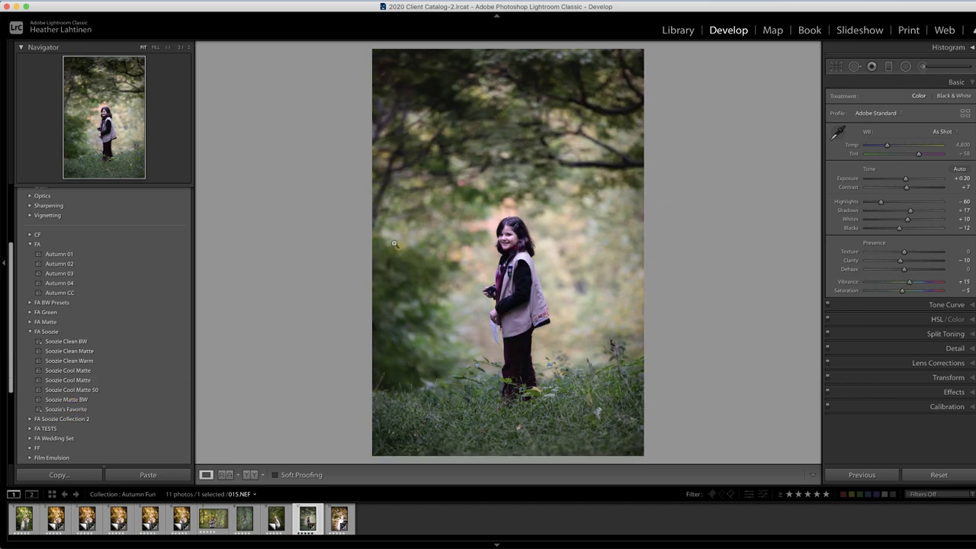
key("backslash")
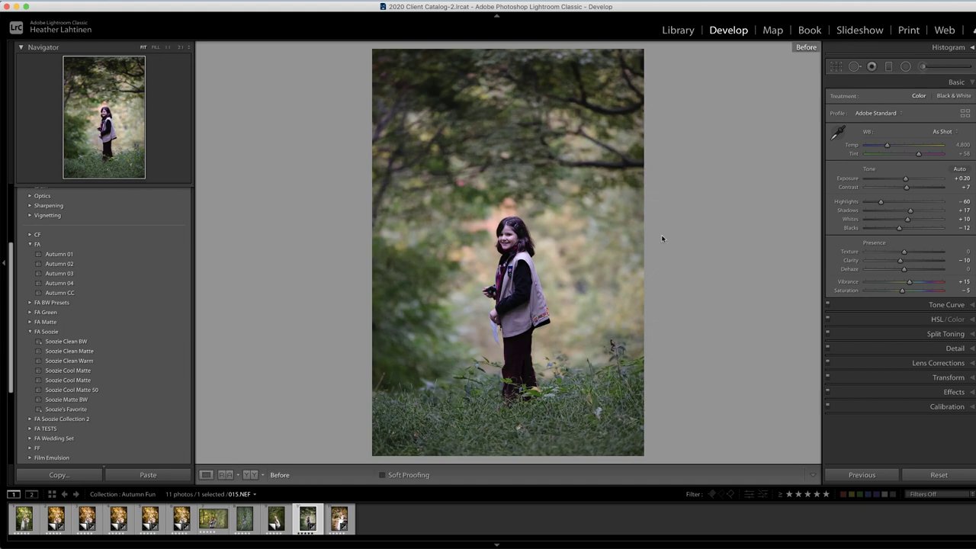
key("backslash")
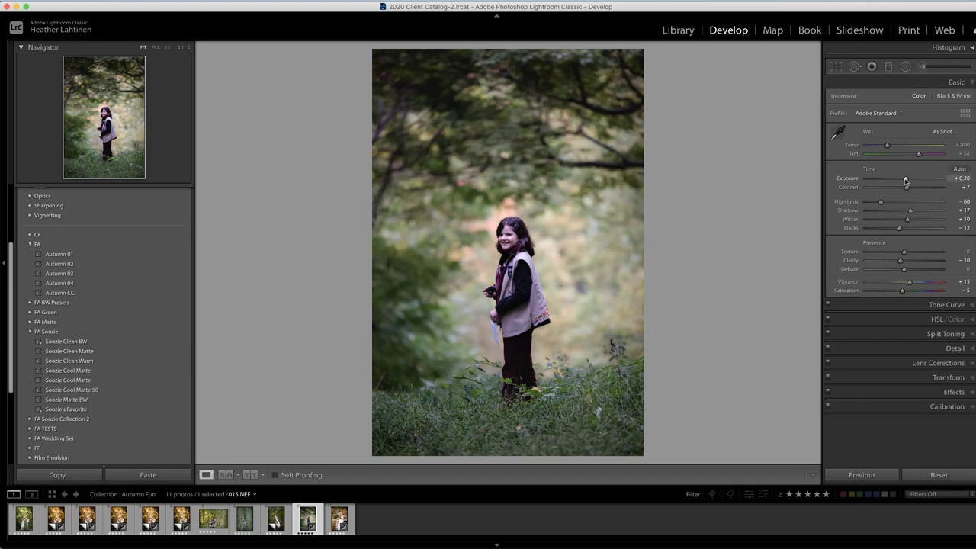
Step: Set the girl photo's exposure to +0.45, reduce its magenta tint, warm the temperature slightly, and compare before and after
left_click_drag(905, 180, 911, 156)
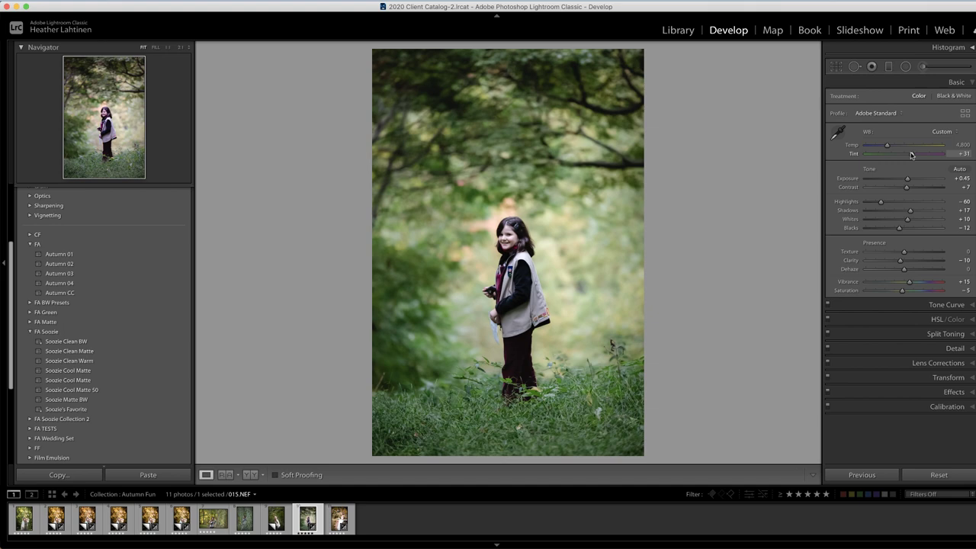
left_click_drag(911, 155, 913, 155)
left_click_drag(887, 145, 889, 147)
key("backslash")
key("backslash")
Step: Paint the FA Warm Maple adjustment brush at flow 100 over the background foliage behind the girl's back
key("k")
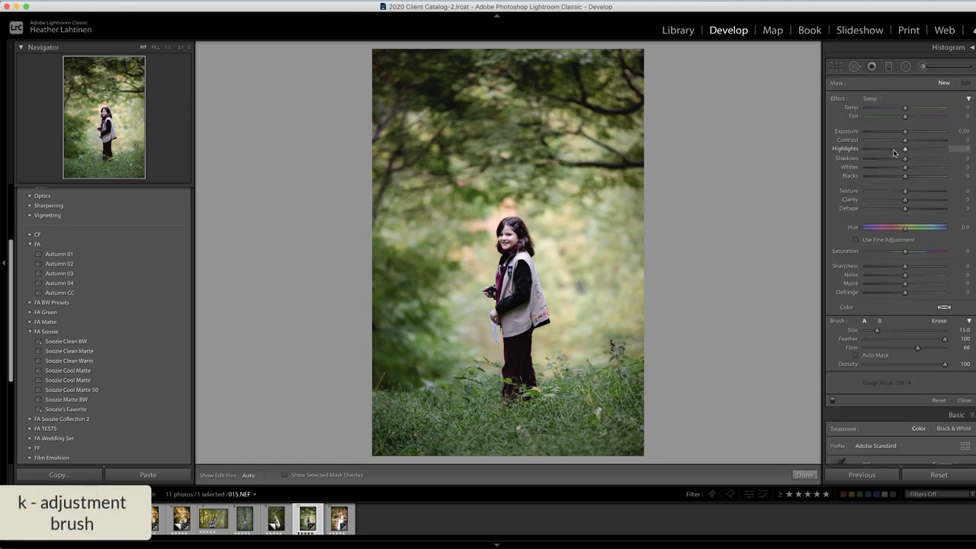
left_click(881, 100)
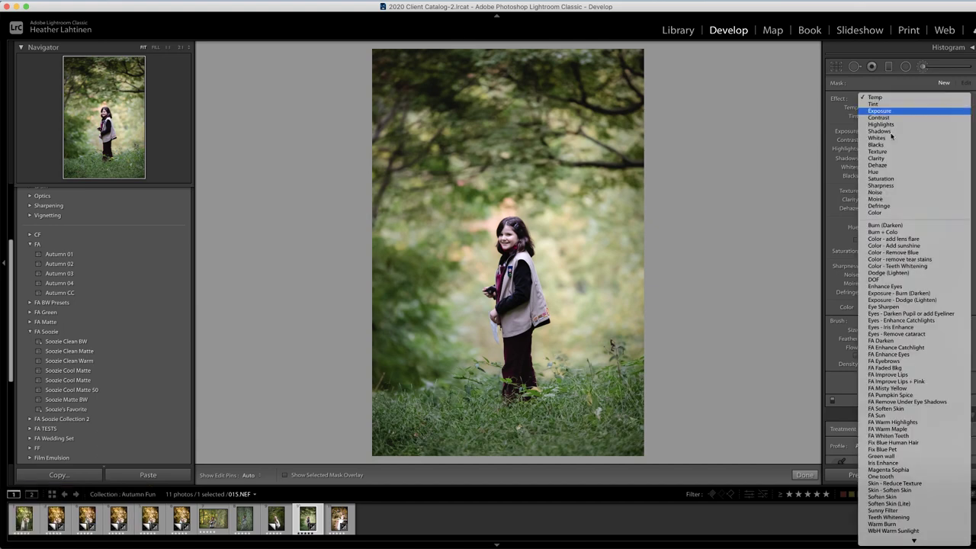
left_click(946, 430)
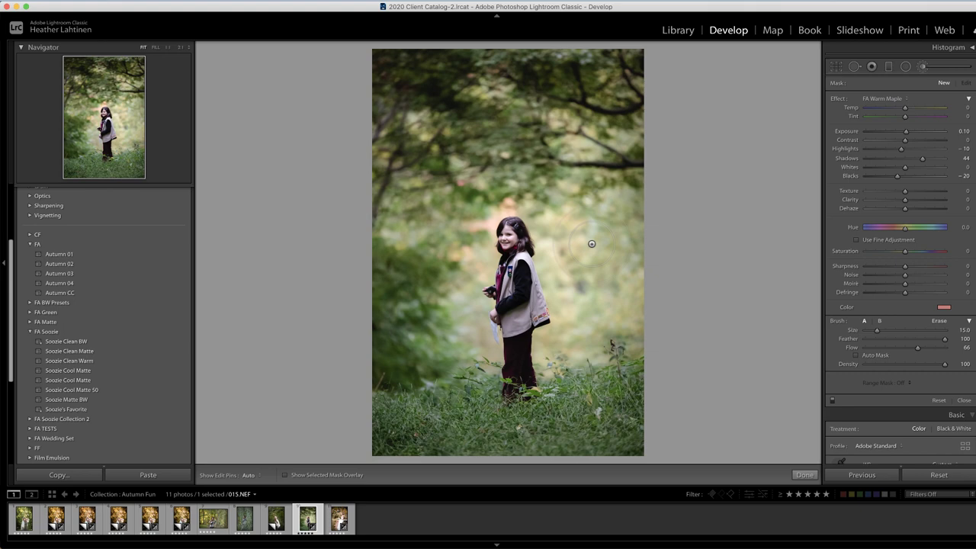
left_click_drag(918, 348, 947, 349)
key("h")
mouse_move(592, 311)
left_mouse_down()
mouse_move(585, 233)
mouse_move(592, 331)
mouse_move(606, 292)
left_mouse_up()
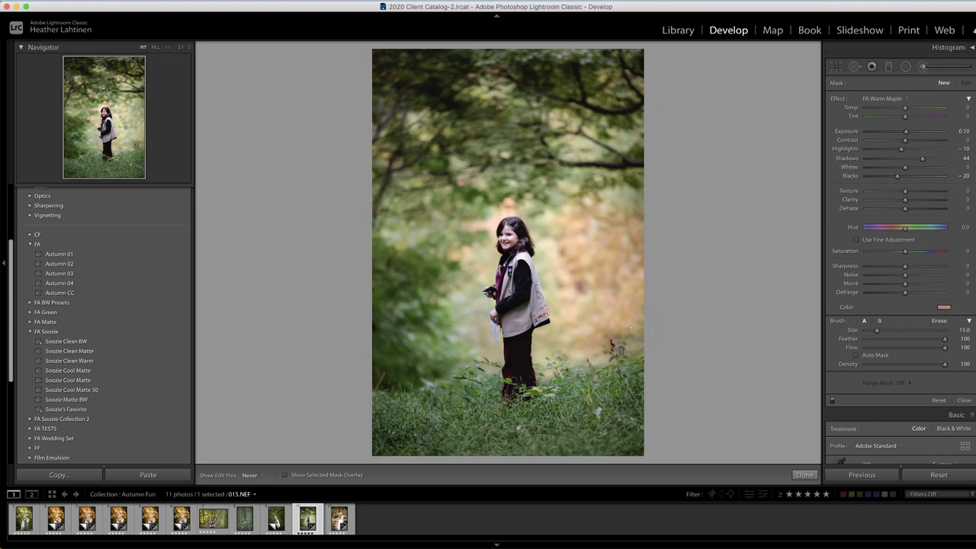
Step: Start a new brush mask with FA Pumpkin Spice and paint it over the foliage in front of the girl
left_click(944, 82)
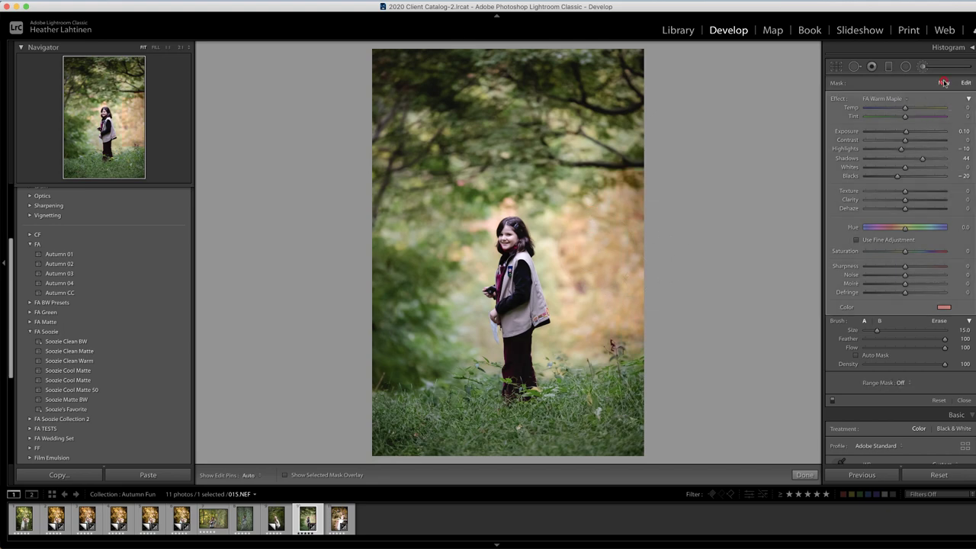
left_click(888, 99)
left_click(894, 58)
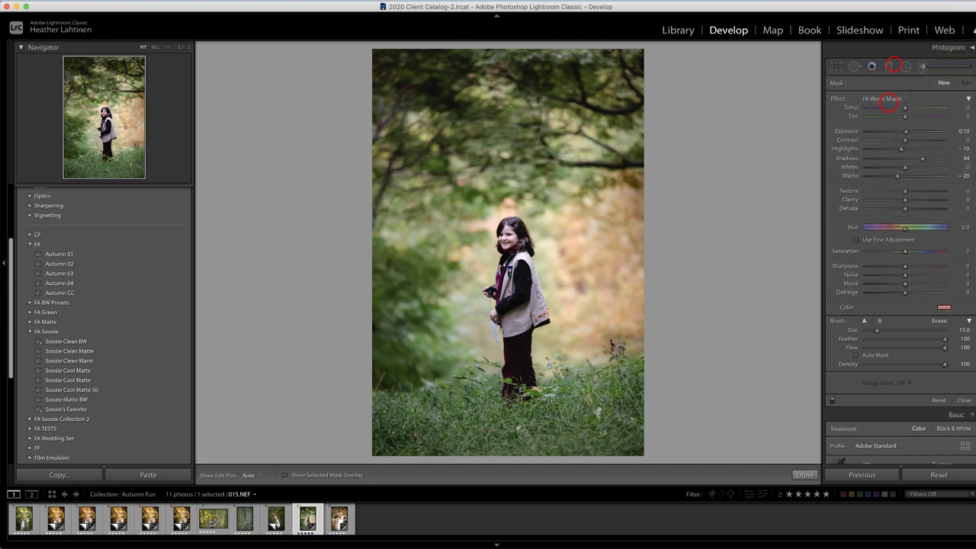
mouse_move(449, 253)
left_mouse_down()
mouse_move(444, 310)
mouse_move(444, 219)
mouse_move(417, 324)
mouse_move(452, 235)
left_mouse_up()
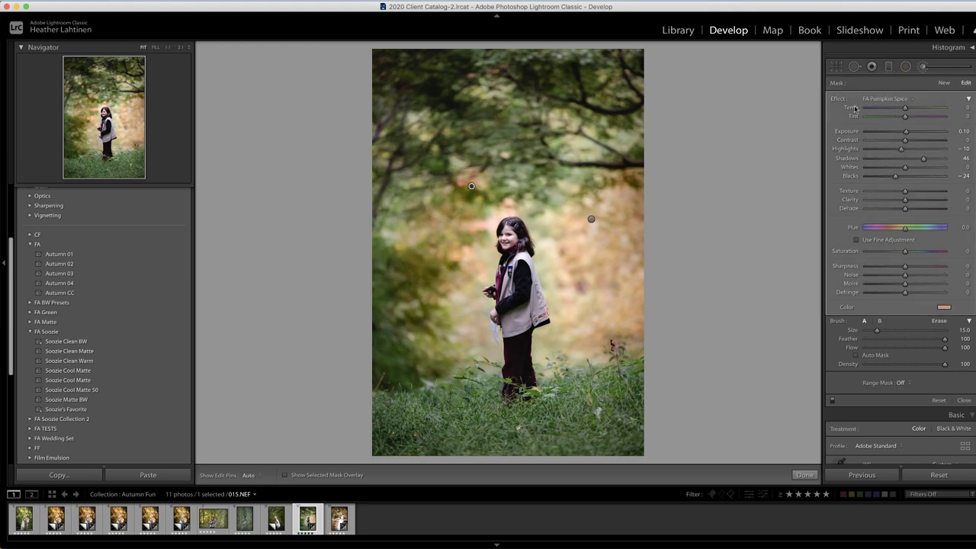
Step: Add another brush mask with FA Misty Yellow and paint it over the leaves above the girl
left_click(896, 98)
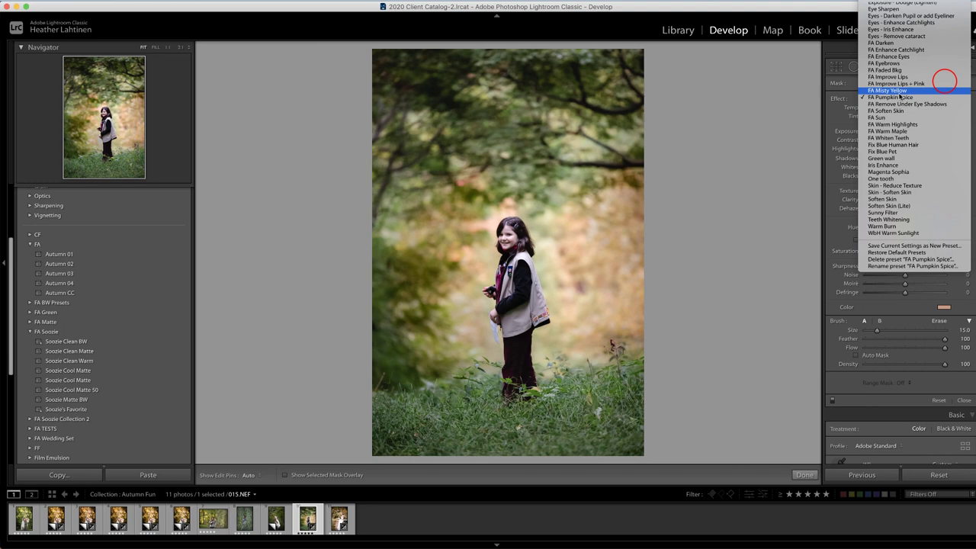
left_click(887, 90)
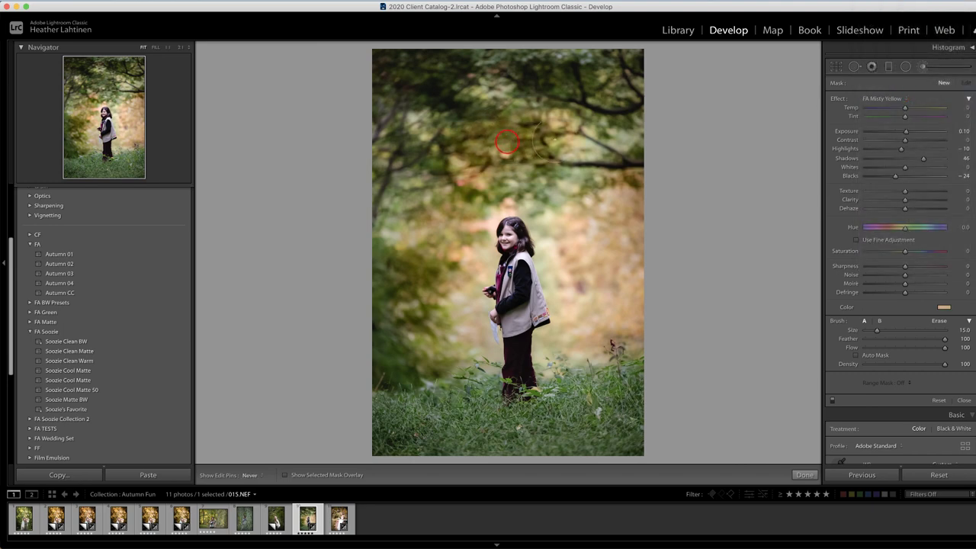
left_click(507, 142)
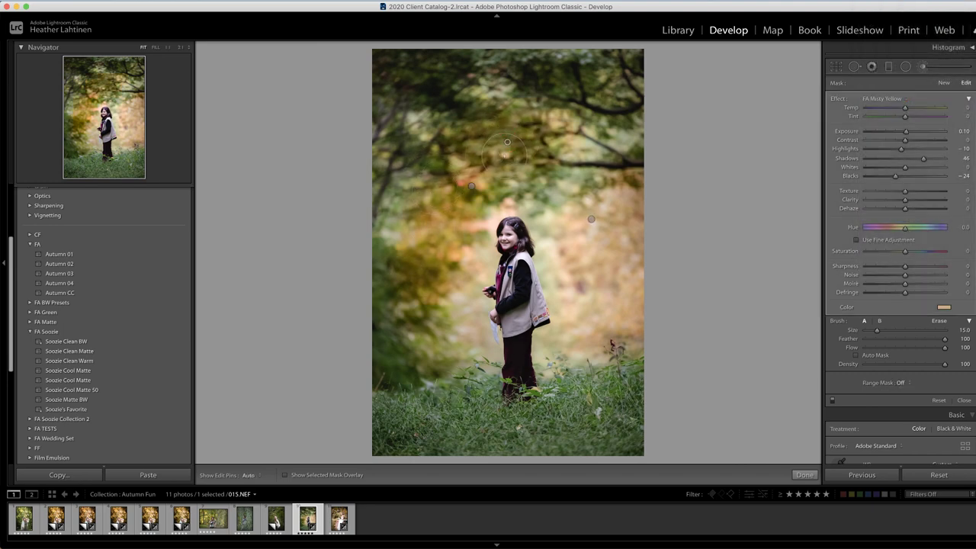
Step: Delete the painted brush masks from the girl photo
key("h")
key("Delete")
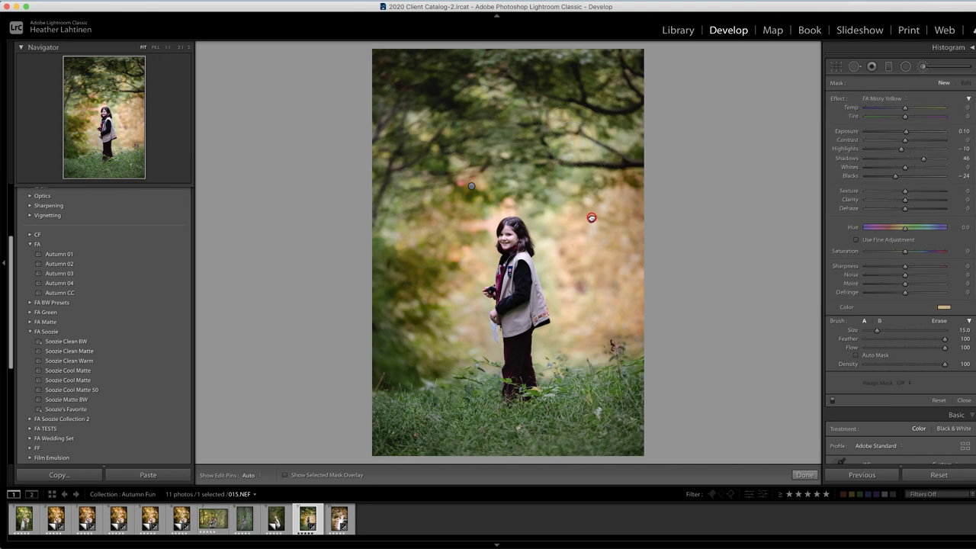
left_click(473, 185)
key("Delete")
Step: Load the FA Warm Maple effect for a new brush mask and set its color to hue 3, saturation 45
left_click(882, 99)
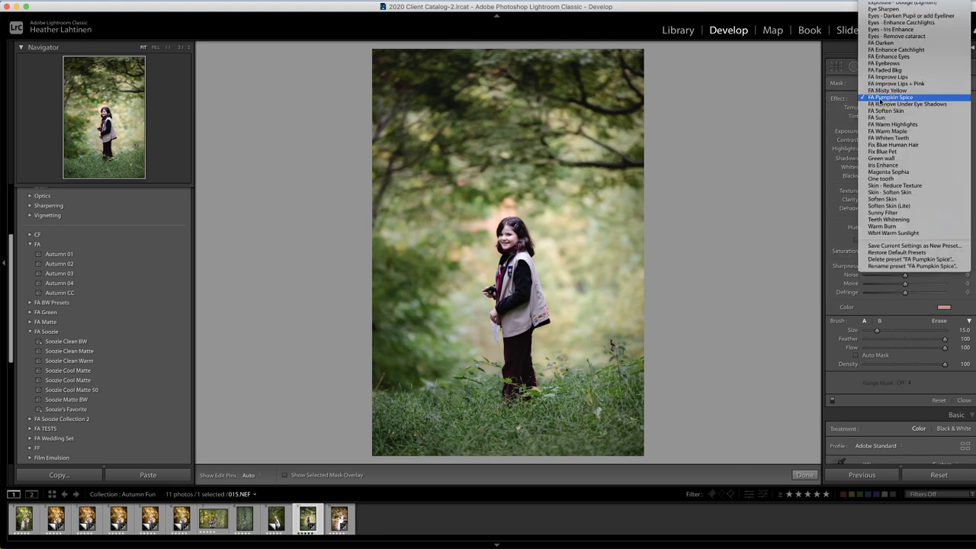
left_click(883, 131)
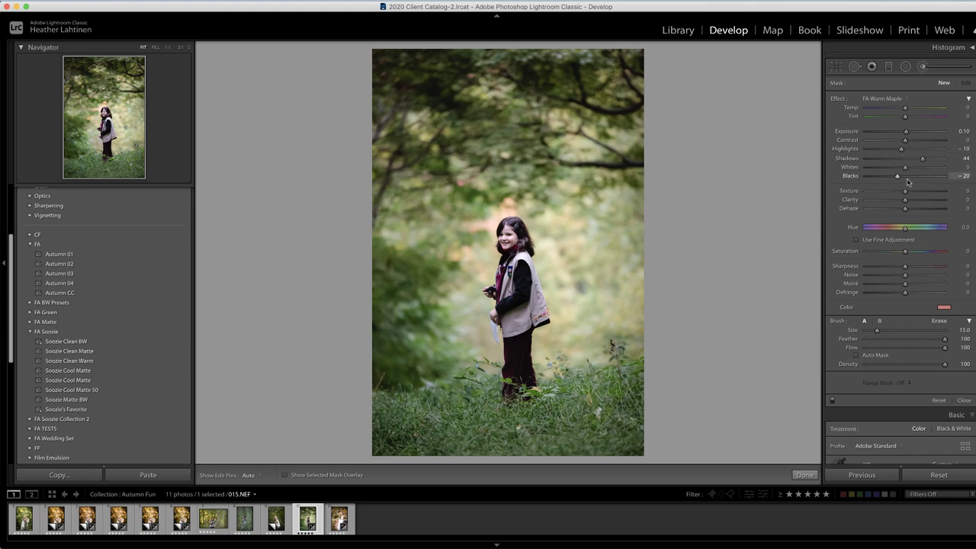
left_click(944, 306)
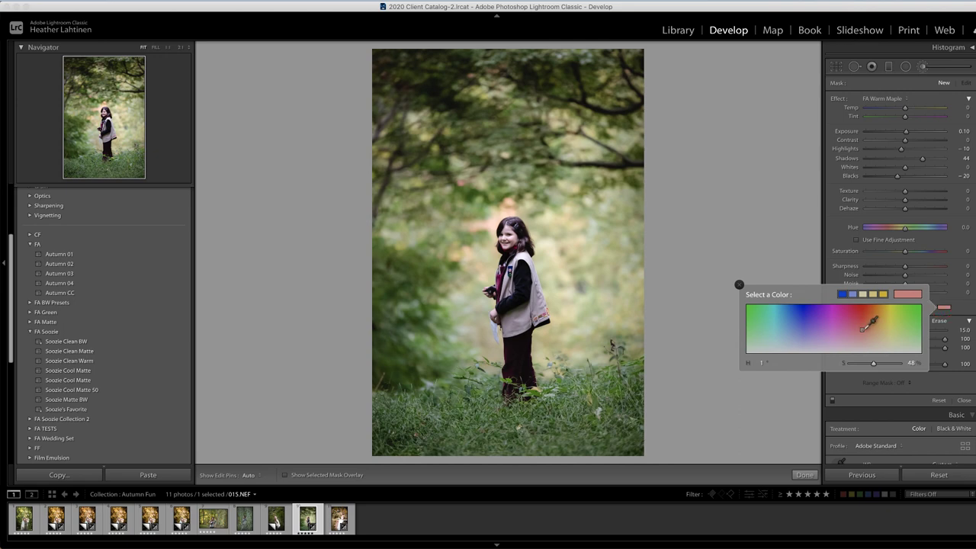
left_click(864, 328)
left_click(739, 284)
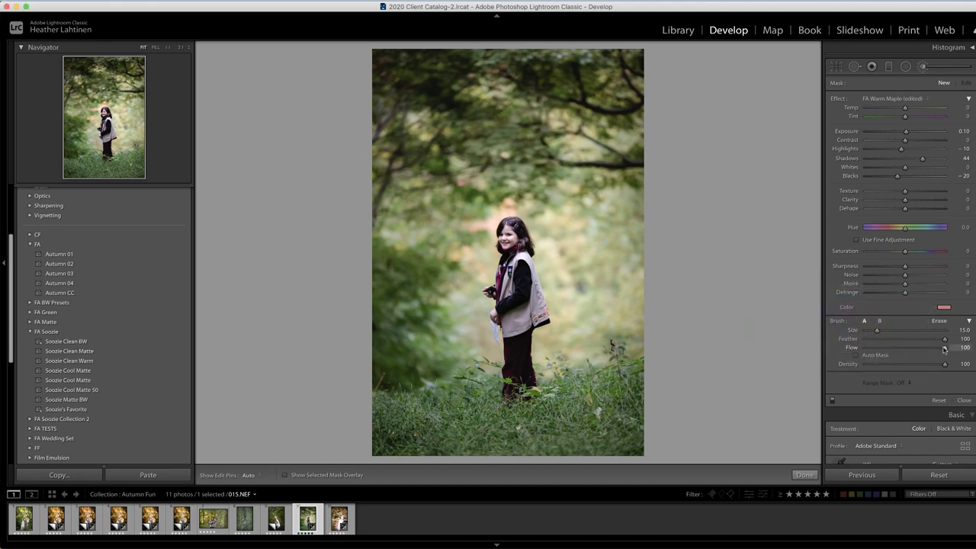
Step: Set the brush flow to 36, paint the background foliage and overhead branches around the girl, and toggle the brush effect to compare
left_click_drag(944, 348, 895, 347)
left_click_drag(560, 221, 590, 242)
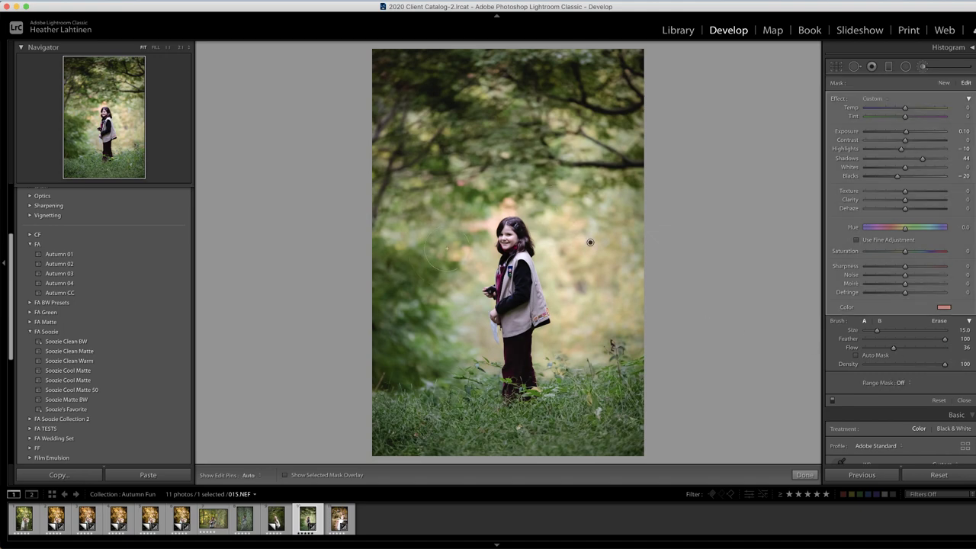
mouse_move(446, 257)
left_mouse_down()
mouse_move(430, 367)
mouse_move(382, 451)
mouse_move(421, 369)
mouse_move(419, 279)
left_mouse_up()
mouse_move(385, 251)
left_mouse_down()
mouse_move(384, 311)
mouse_move(455, 76)
left_mouse_up()
left_click(473, 148)
left_click_drag(489, 106, 408, 107)
mouse_move(393, 102)
left_mouse_down()
mouse_move(513, 71)
mouse_move(635, 57)
mouse_move(413, 68)
mouse_move(590, 79)
mouse_move(630, 101)
mouse_move(640, 160)
left_mouse_up()
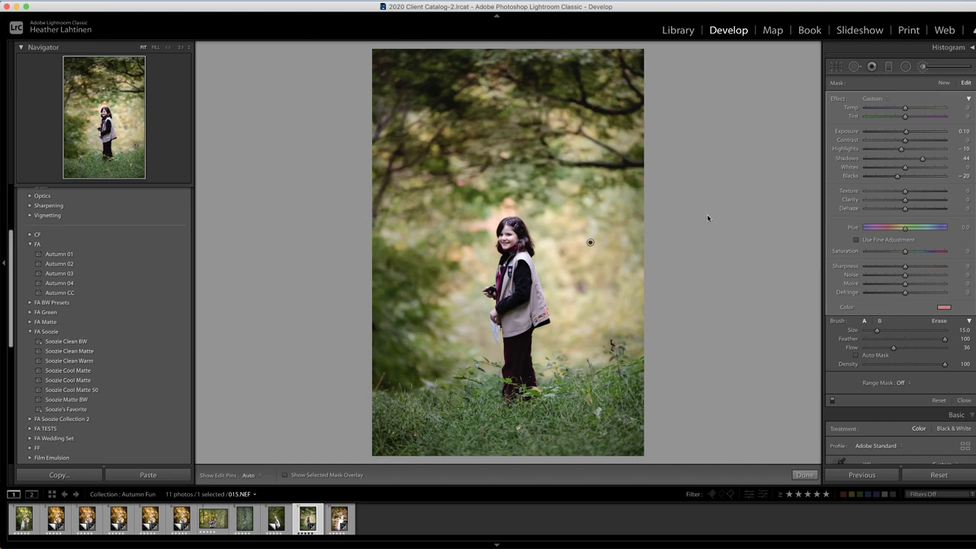
left_click(833, 401)
Step: Extend the Warm Maple painting over the foliage in front of the girl, the grass and the bright background behind her
mouse_move(460, 320)
left_mouse_down()
mouse_move(454, 394)
mouse_move(405, 311)
mouse_move(399, 340)
left_mouse_up()
left_click_drag(420, 303, 413, 348)
left_click(467, 242)
left_click(578, 414)
key("h")
left_click(597, 295)
Step: Review the brush's color and the option to save its current settings as a new preset, without creating one
left_click(946, 309)
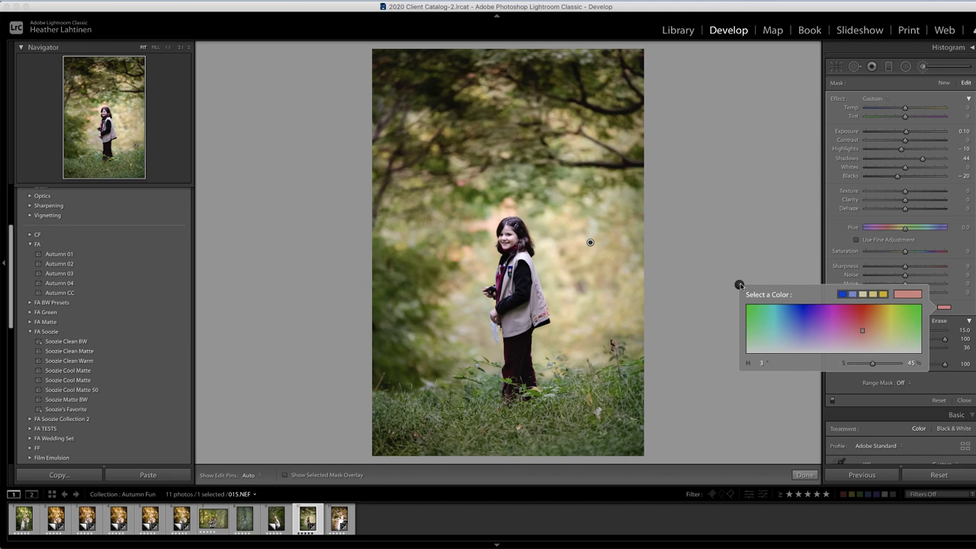
left_click(739, 284)
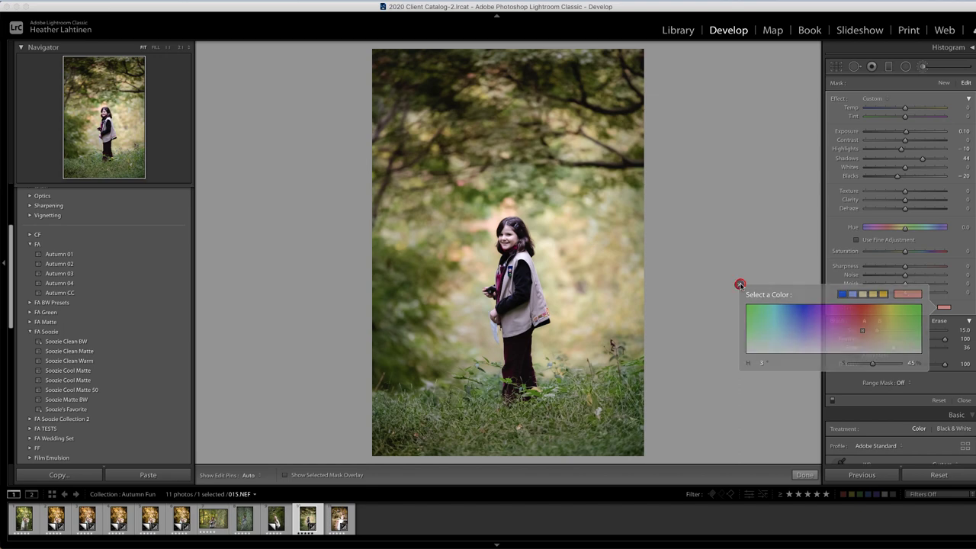
left_click(882, 100)
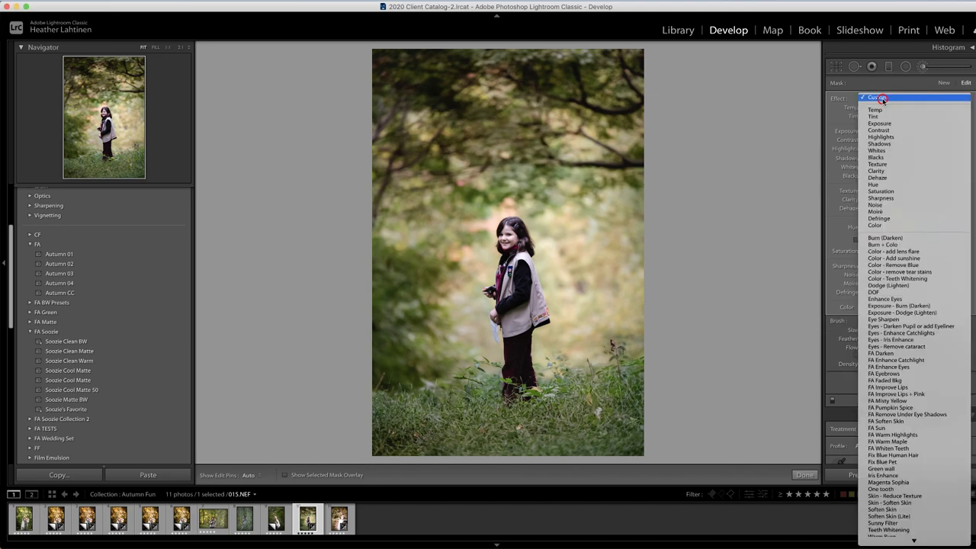
left_click(881, 99)
left_click(881, 100)
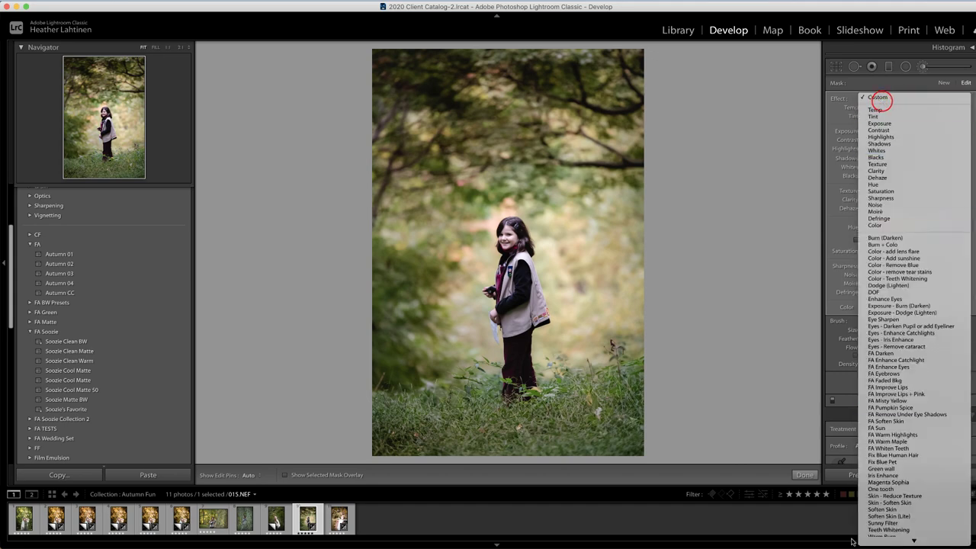
mouse_move(907, 538)
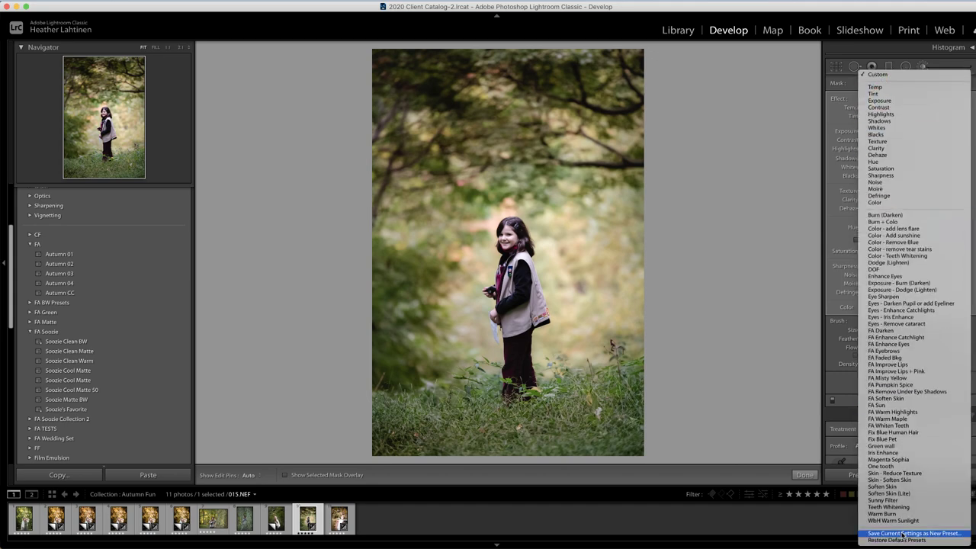
left_click(902, 534)
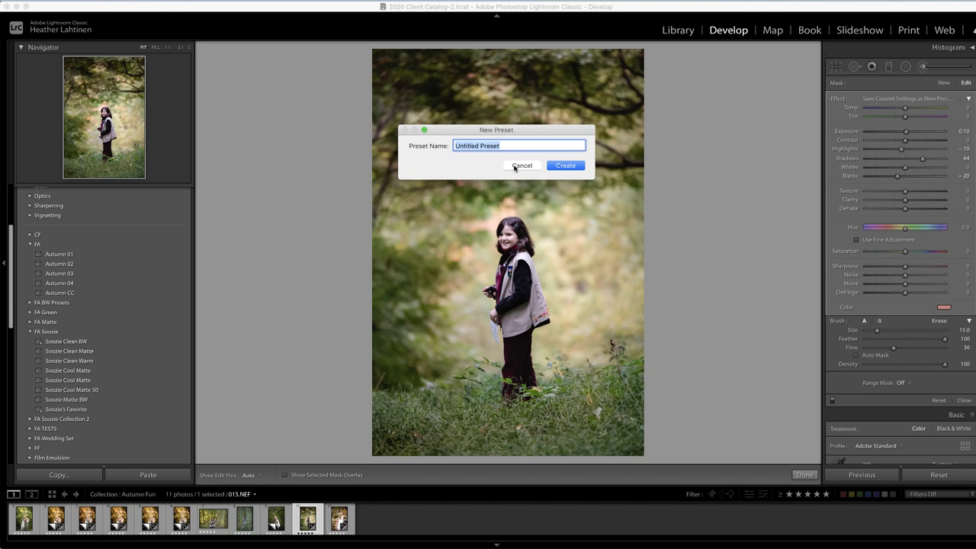
left_click(522, 166)
Step: Start a new brush mask with FA Pumpkin Spice at flow 36 and paint it across the background on both sides of the girl
left_click(943, 83)
left_click(876, 98)
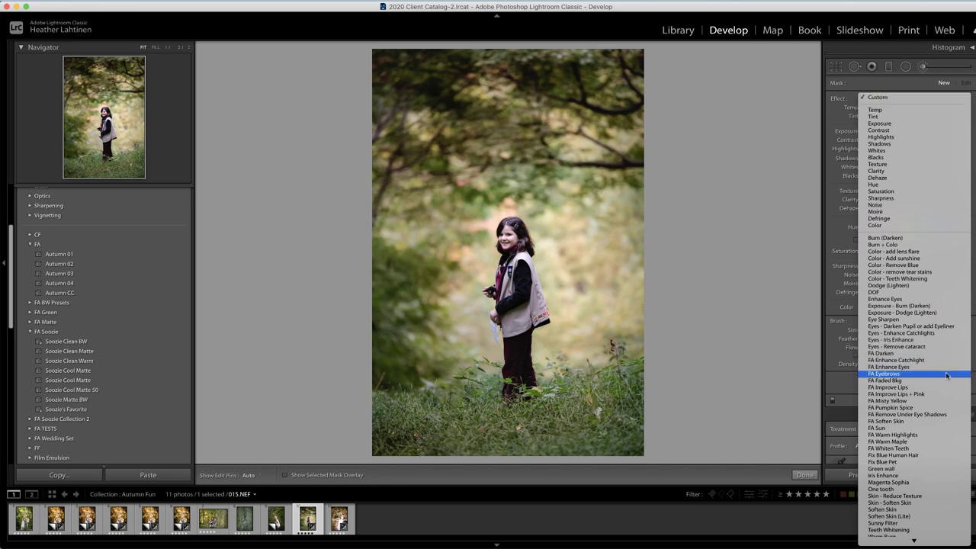
left_click(942, 409)
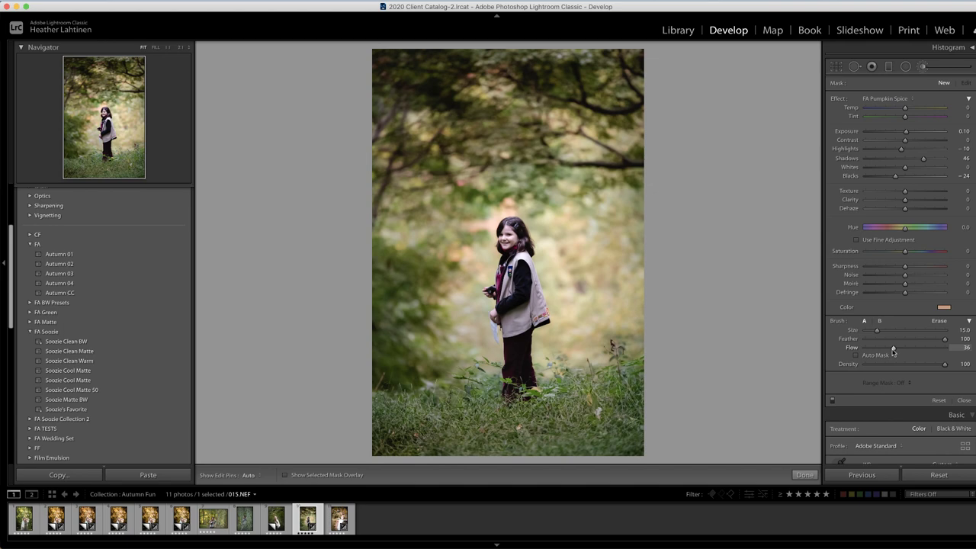
key("h")
left_click(610, 209)
mouse_move(443, 306)
left_mouse_down()
mouse_move(402, 270)
mouse_move(382, 122)
mouse_move(514, 96)
mouse_move(661, 202)
left_mouse_up()
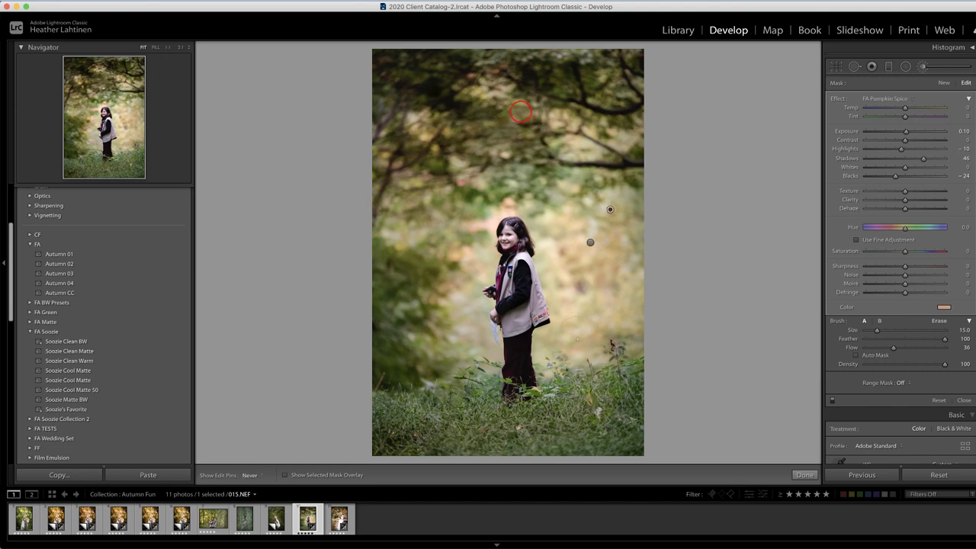
Step: Add more Pumpkin Spice strokes to the foliage in front of and above the girl, and close the adjustment brush
key("h")
key("h")
left_click(450, 317)
left_click(463, 330)
left_click(439, 289)
mouse_move(566, 158)
left_mouse_down()
mouse_move(614, 114)
mouse_move(572, 186)
mouse_move(558, 187)
left_mouse_up()
key("k")
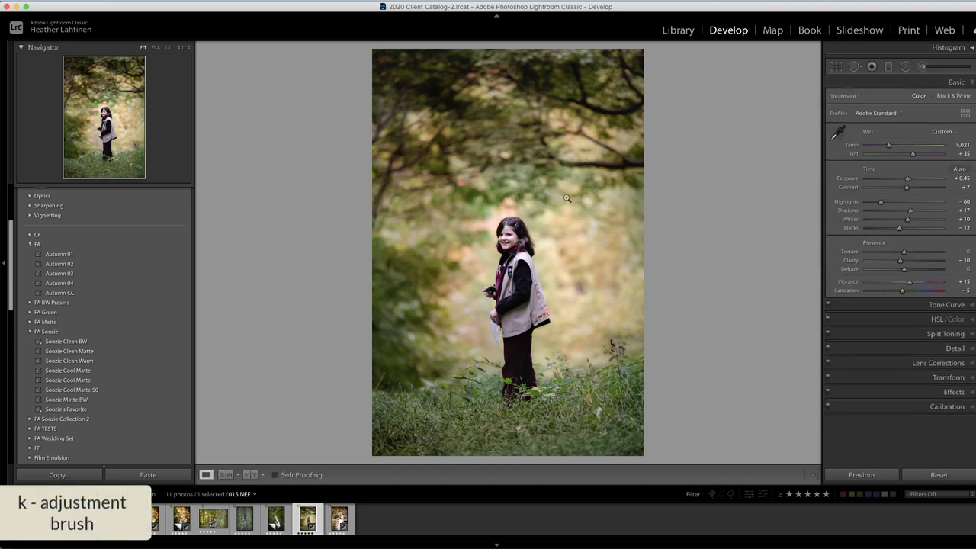
Step: Apply the Autumn 04 preset to the portrait under the willow, lower the temperature to 7,122, and compare before and after
left_click(214, 521)
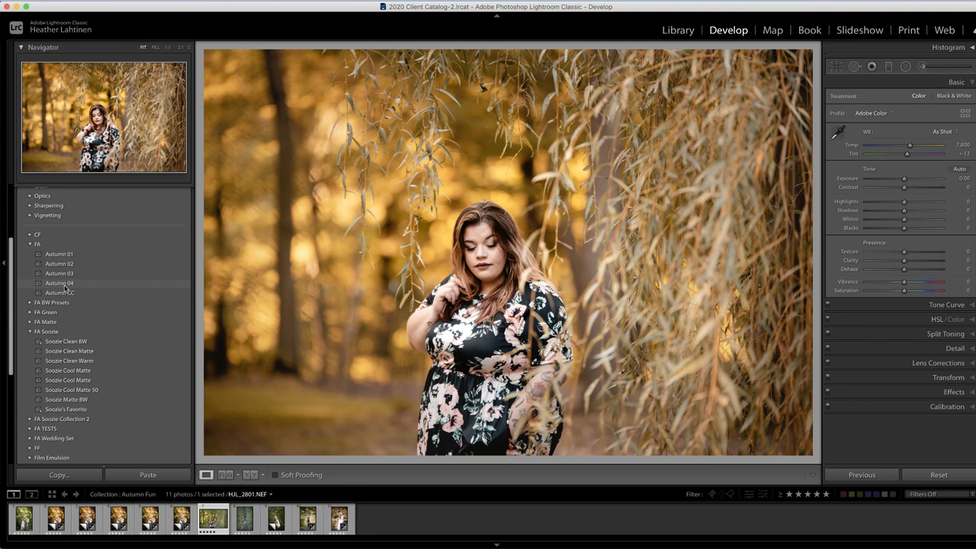
left_click(65, 283)
key("backslash")
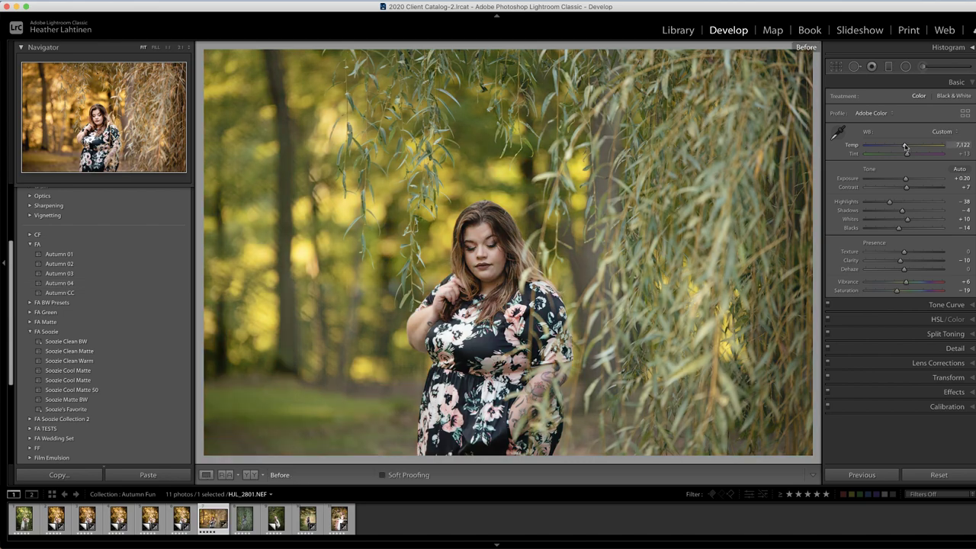
key("backslash")
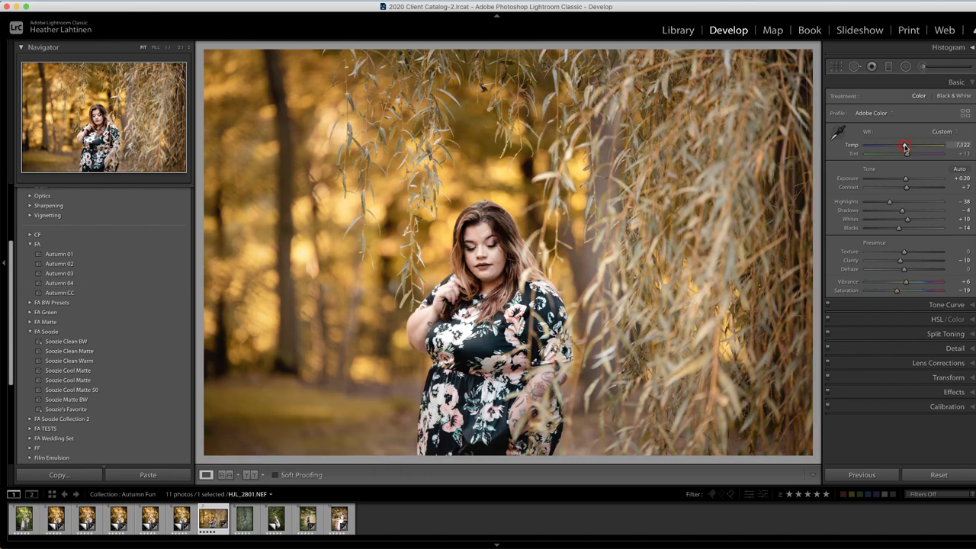
key("backslash")
key("backslash")
Step: Try the Autumn CC preset on the willow portrait
left_click(51, 293)
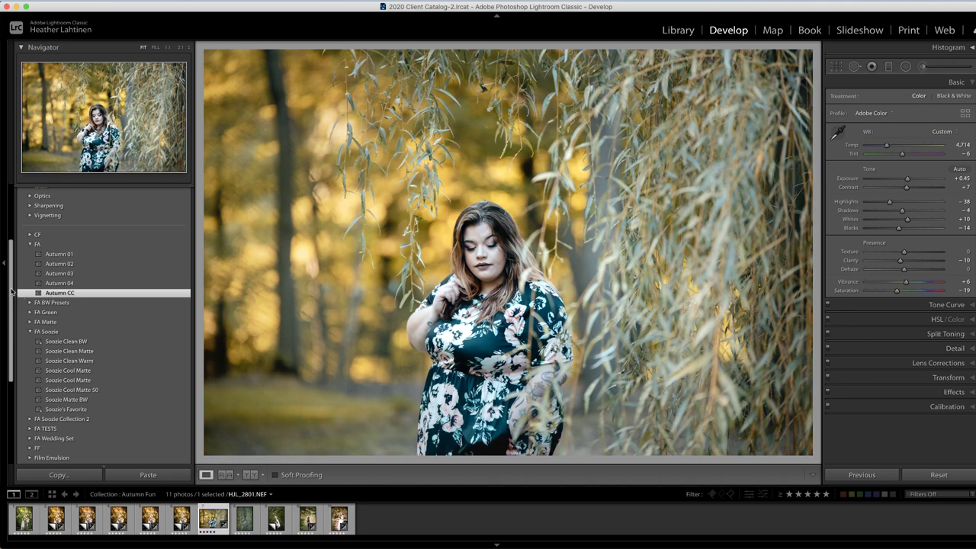
Step: Restore the willow portrait to its import state in the edit history and apply the Soozie's Favorite preset
scroll(10, 292, "down", 5)
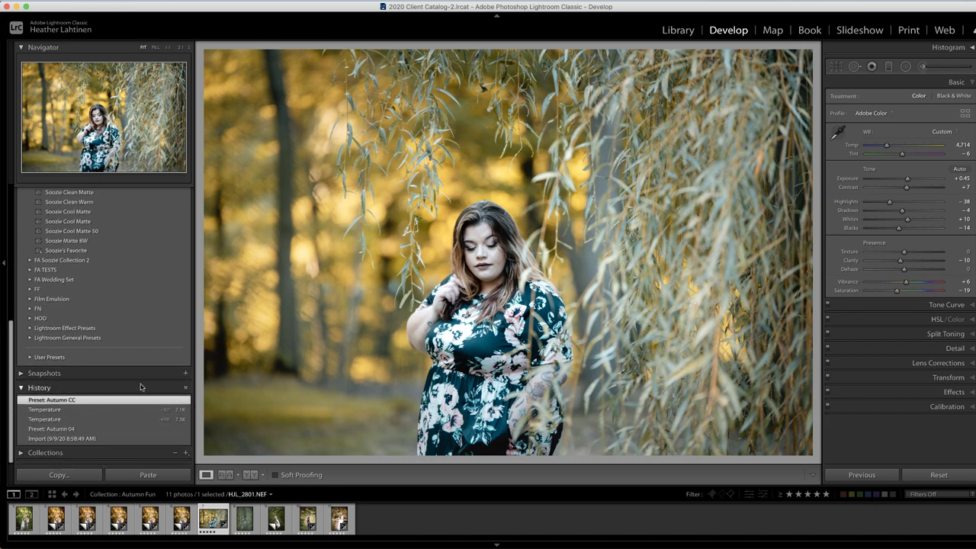
left_click(89, 439)
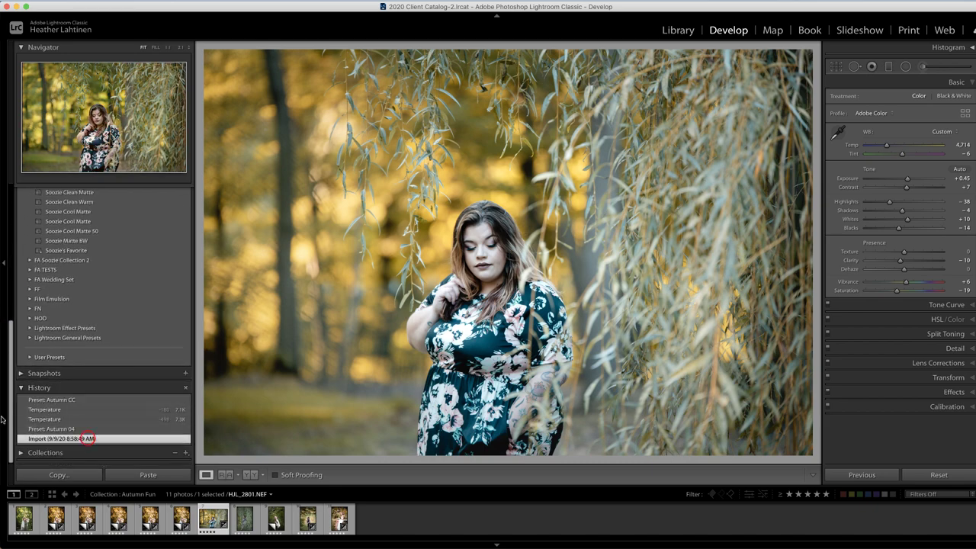
scroll(9, 412, "up", 3)
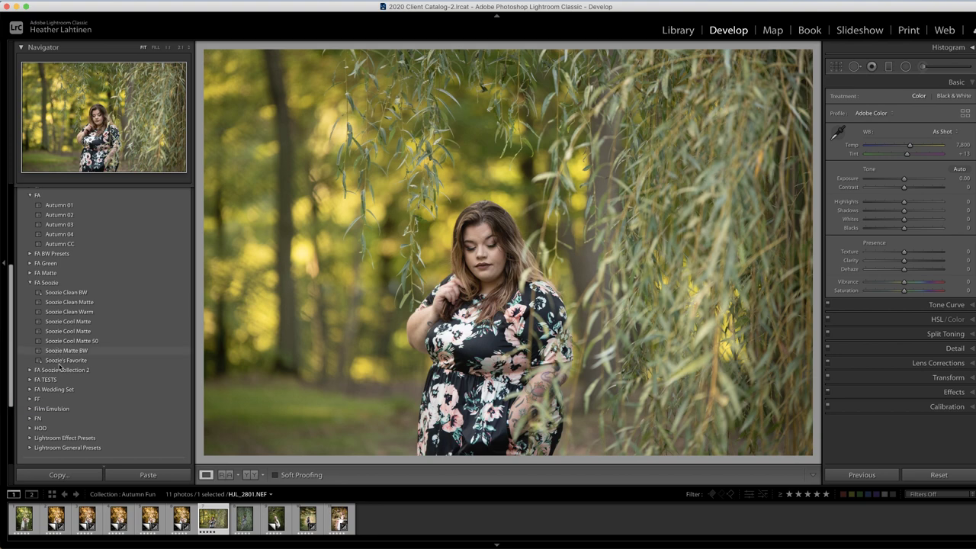
left_click(60, 360)
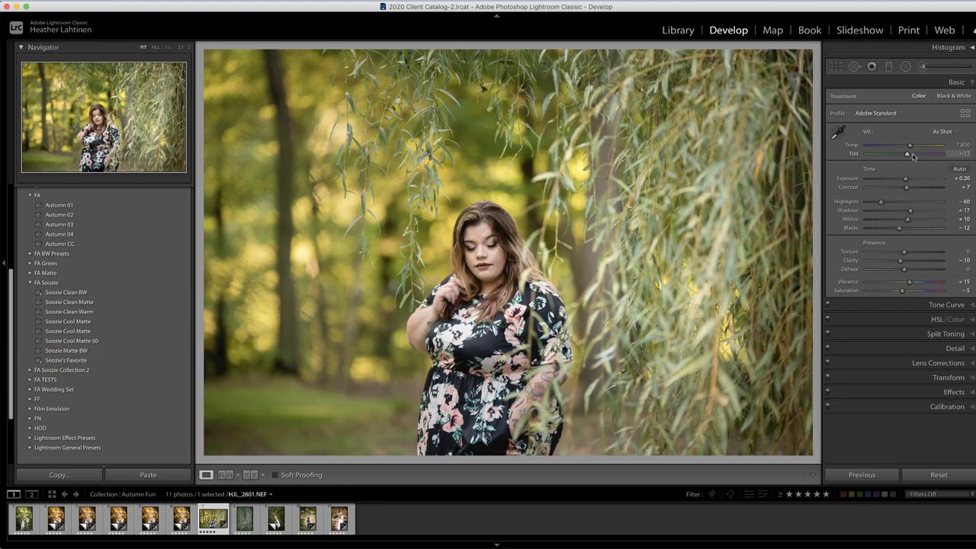
Step: Set the tint to +16 and paint the FA Pumpkin Spice effect over the willow and background with a size 24 adjustment brush
left_click_drag(907, 154, 908, 155)
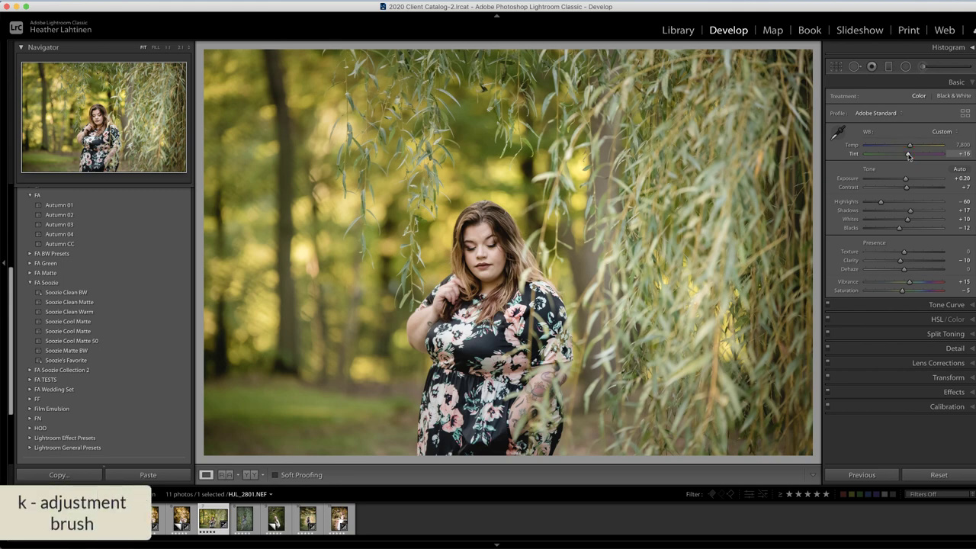
key("k")
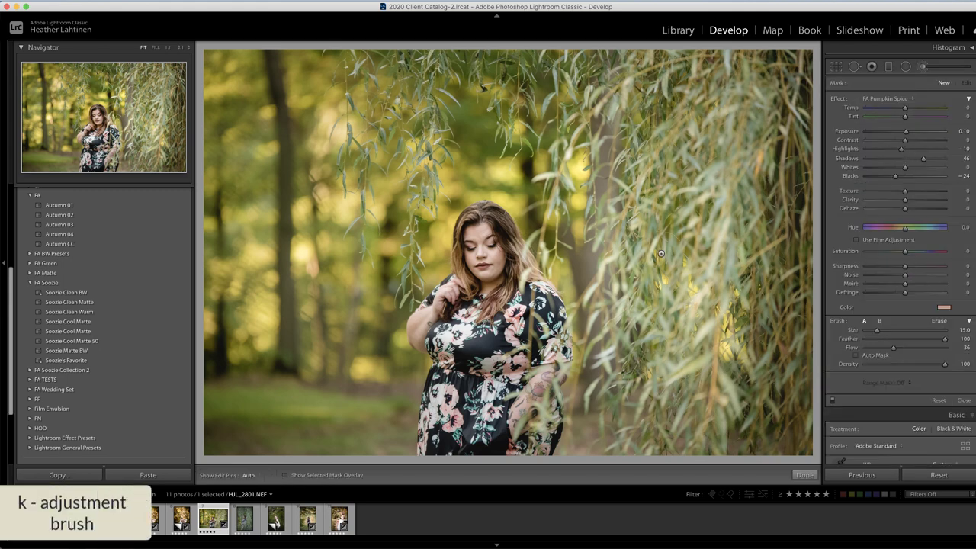
key("bracketright")
key("bracketright")
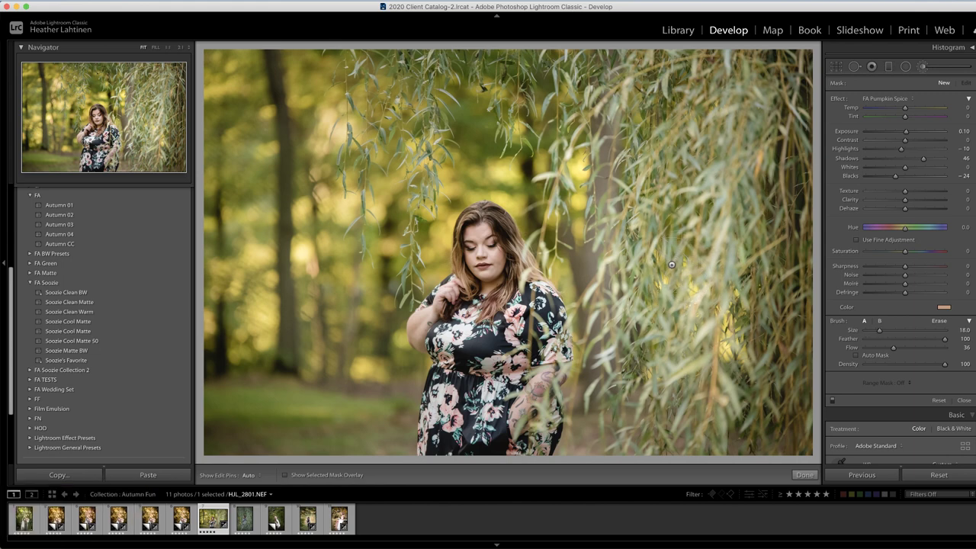
key("bracketright")
key("h")
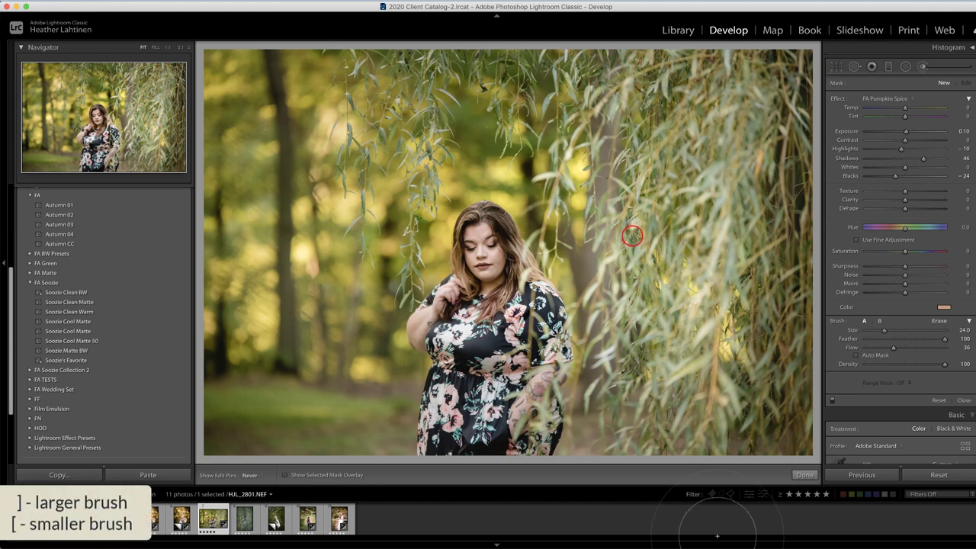
mouse_move(558, 342)
left_mouse_down()
mouse_move(475, 125)
mouse_move(271, 231)
mouse_move(270, 136)
mouse_move(268, 506)
left_mouse_up()
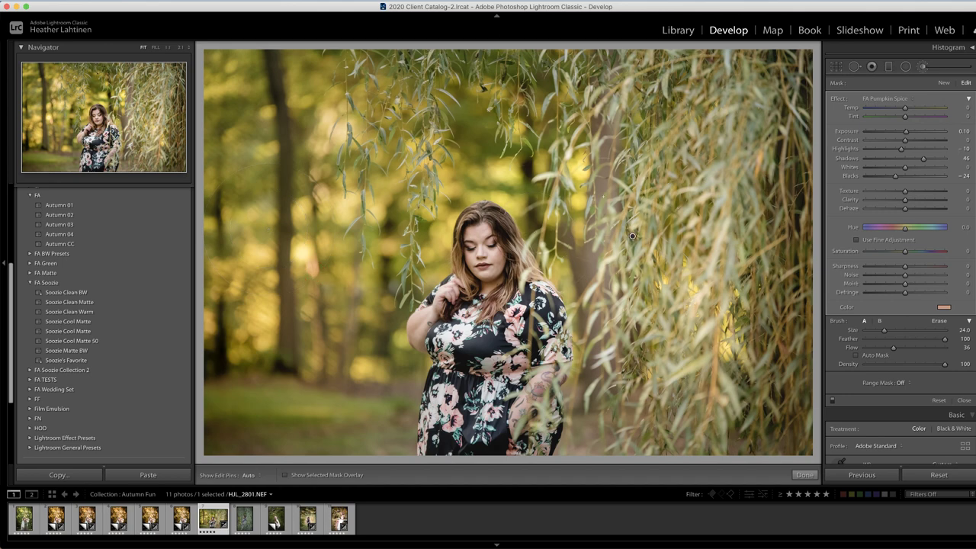
Step: Start a new adjustment brush with the FA Warm Maple effect and paint it over the willow branches and background
left_click(944, 82)
left_click(889, 98)
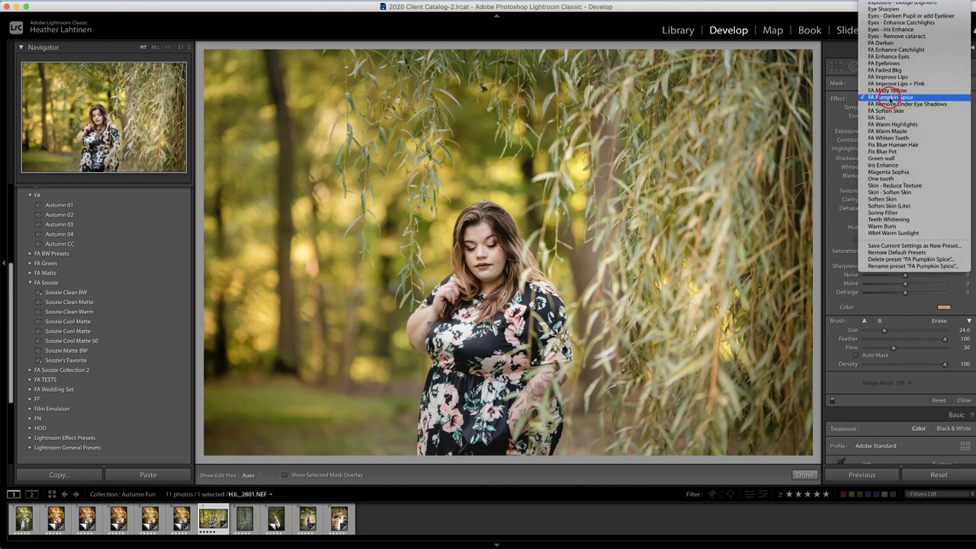
left_click(887, 131)
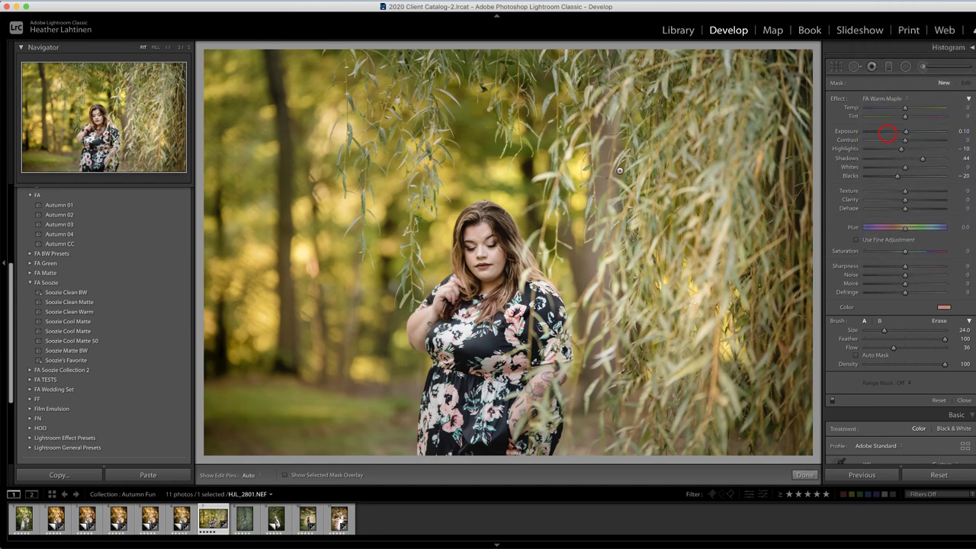
left_click(607, 148)
key("h")
mouse_move(610, 161)
left_mouse_down()
mouse_move(550, 94)
mouse_move(633, 237)
left_mouse_up()
mouse_move(266, 443)
left_mouse_down()
mouse_move(256, 479)
mouse_move(333, 448)
left_mouse_up()
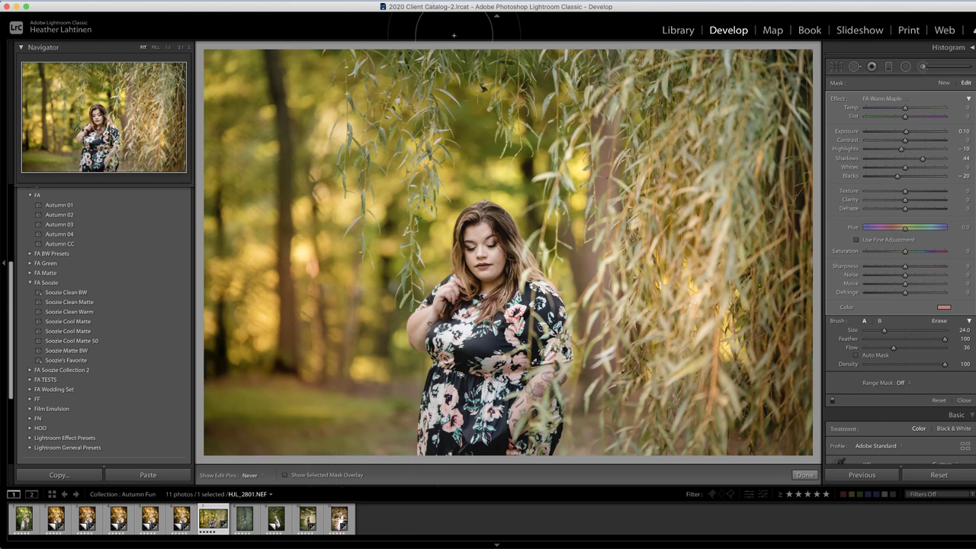
Step: Compare the willow portrait with the brush adjustments turned off and on
key("h")
left_click(833, 402)
left_click(833, 402)
key("h")
Step: Add smaller Warm Maple strokes to the ground and to the hanging branches beside and above the woman
left_click(343, 431)
key("h")
key("bracketleft")
left_click(385, 414)
key("h")
key("bracketleft")
key("bracketleft")
left_click(415, 253)
left_click(426, 237)
left_click(486, 131)
key("h")
Step: Apply the Autumn 03 preset to HJL_2818.NEF and set temperature to 6,363, tint to +13 and exposure to +0.25
left_click(244, 520)
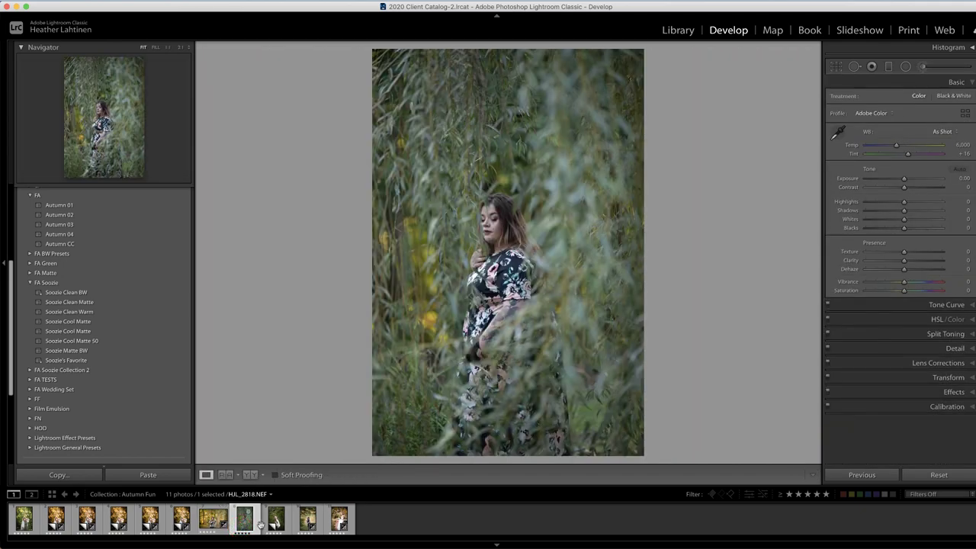
left_click(93, 247)
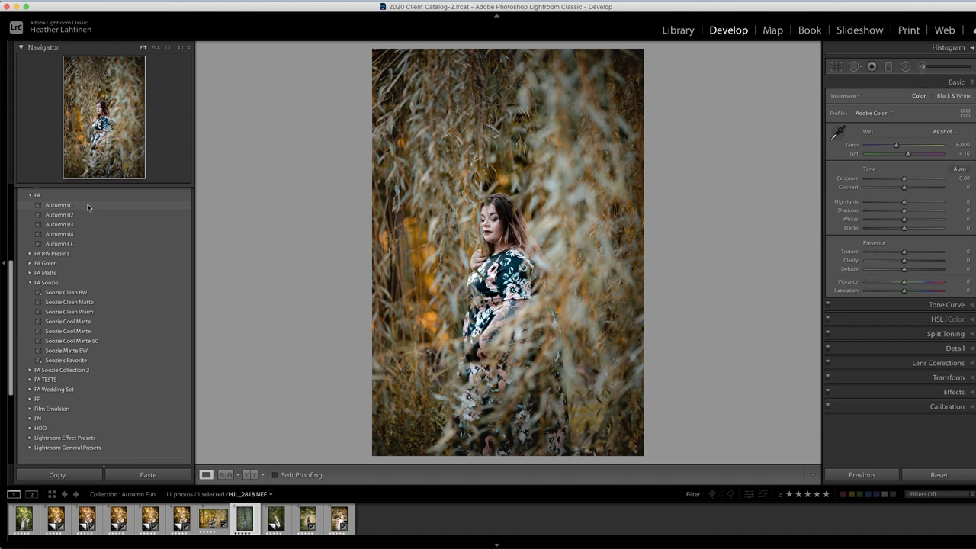
left_click(86, 224)
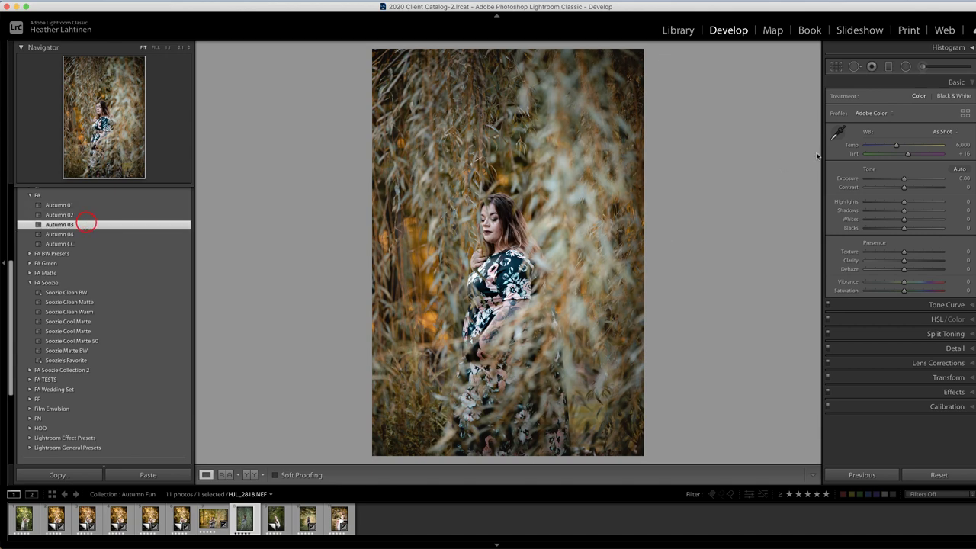
left_click_drag(894, 145, 899, 148)
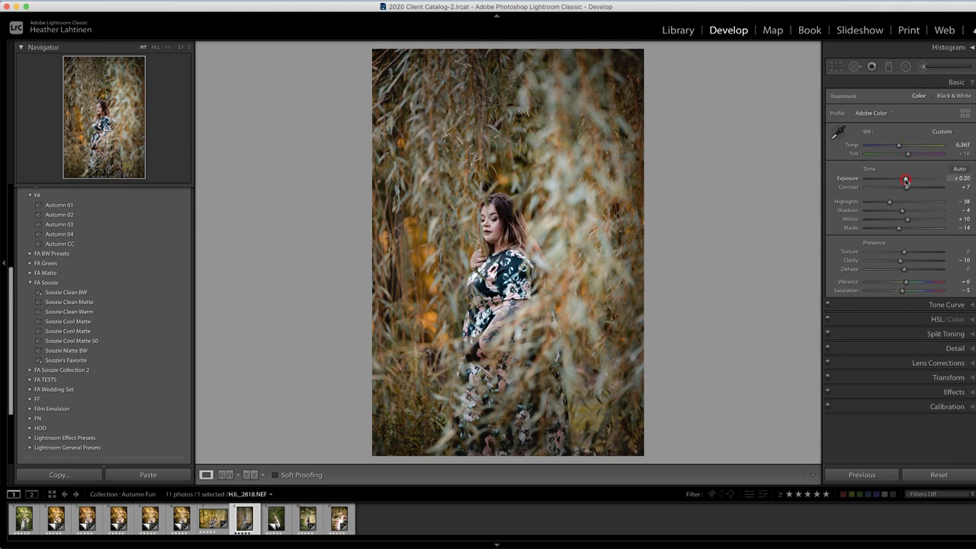
left_click_drag(906, 182, 907, 155)
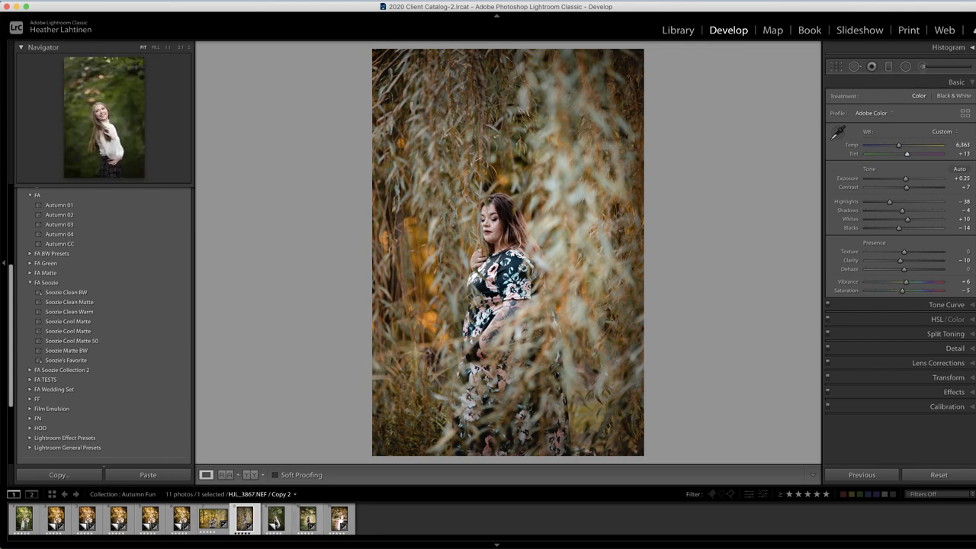
Step: Apply the Autumn 02 preset to the white sweater portrait and set its temperature to 5,865 and tint to +2
left_click(275, 519)
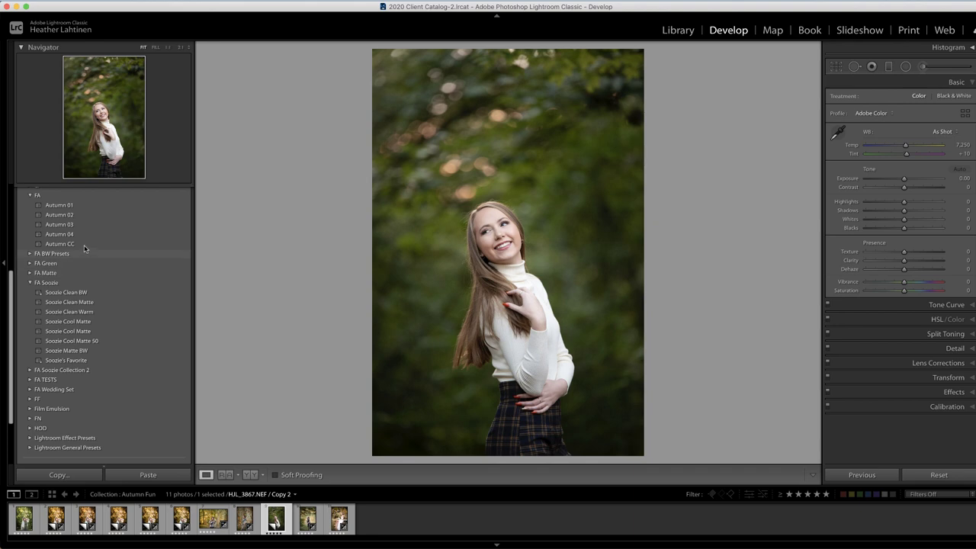
left_click(83, 220)
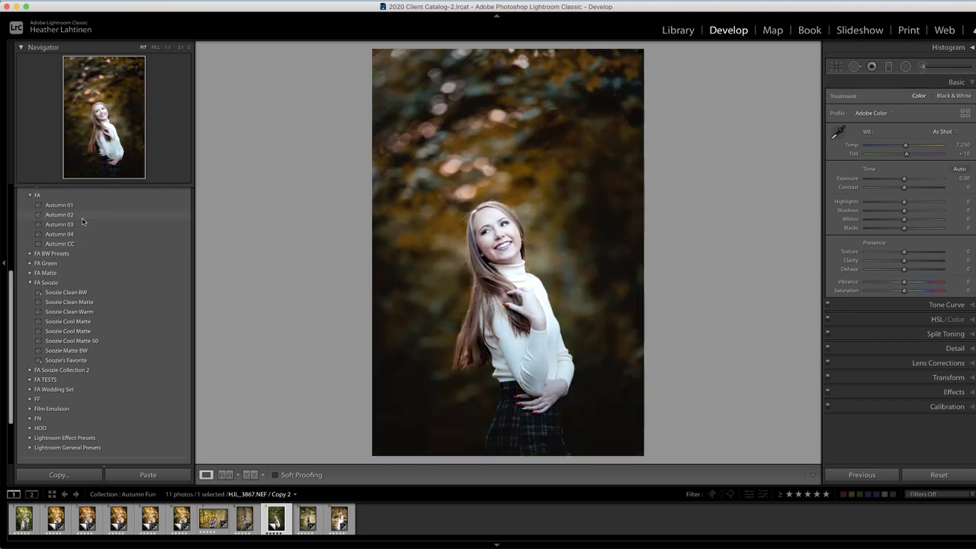
left_click(81, 216)
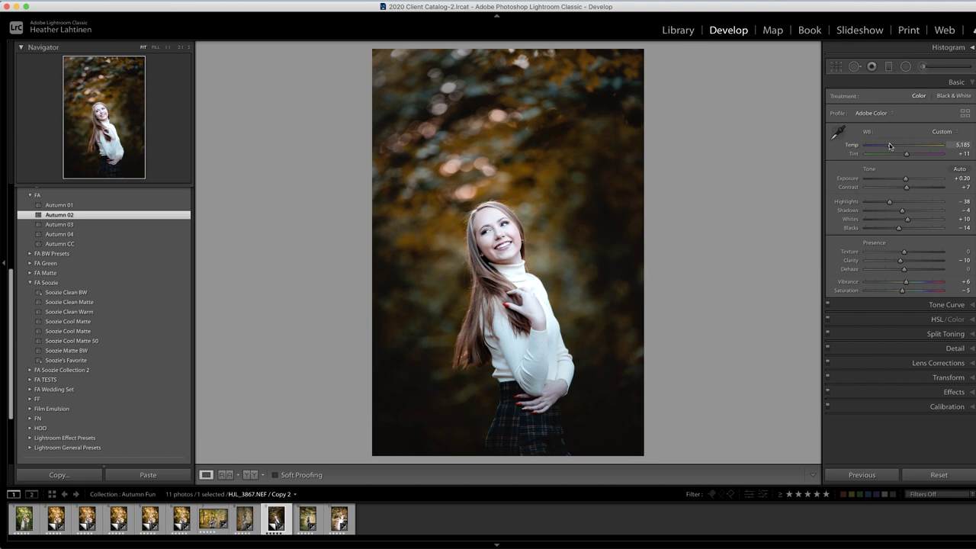
left_click_drag(889, 146, 893, 146)
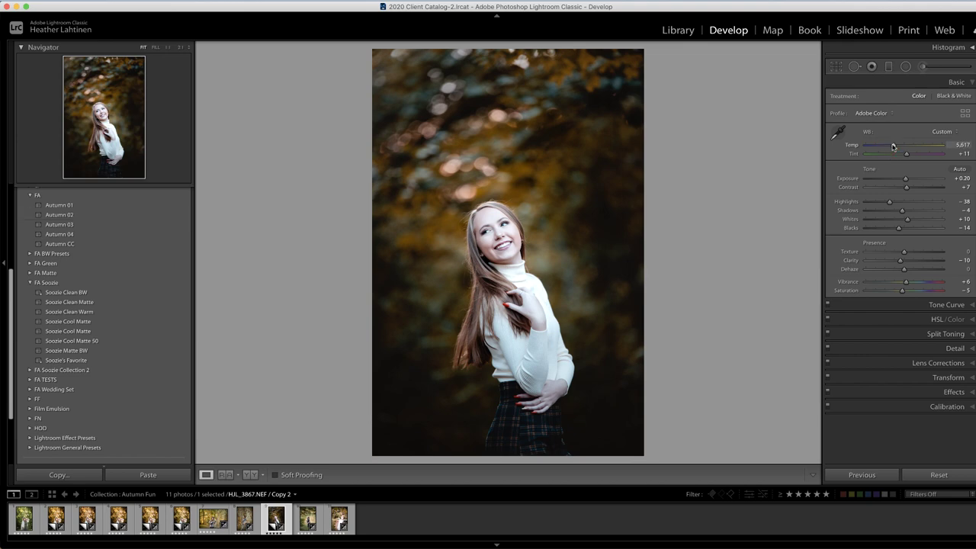
left_click_drag(906, 154, 905, 154)
Step: Compare the white sweater portrait before and after the edits
key("backslash")
key("backslash")
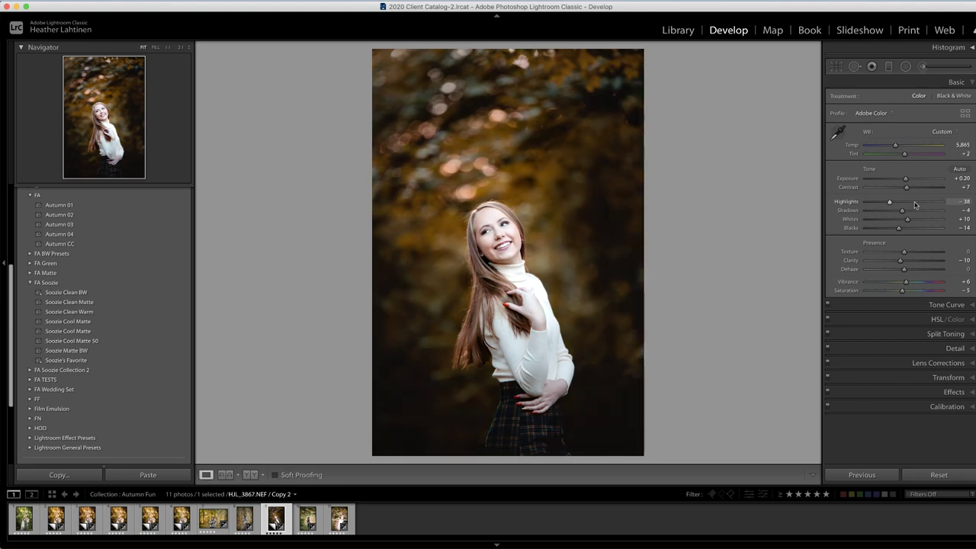
key("backslash")
key("backslash")
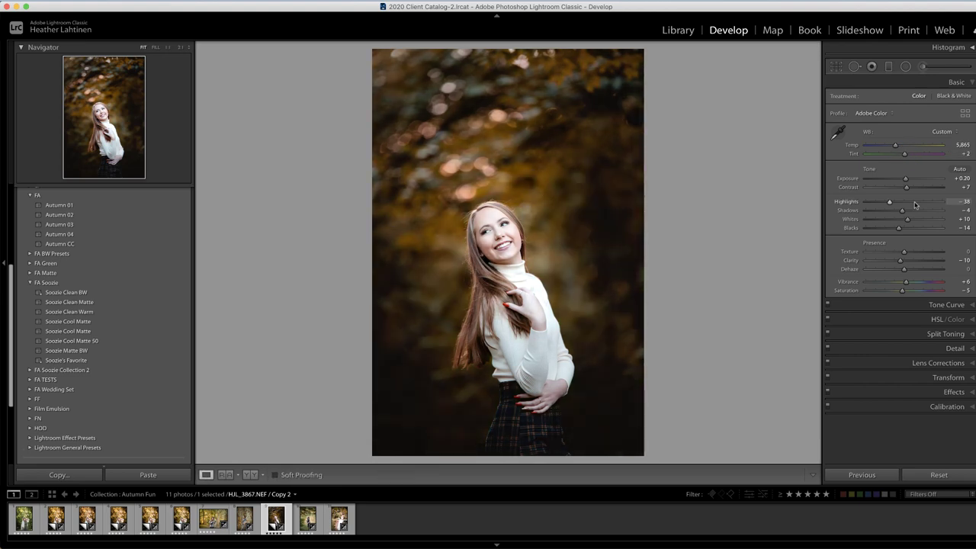